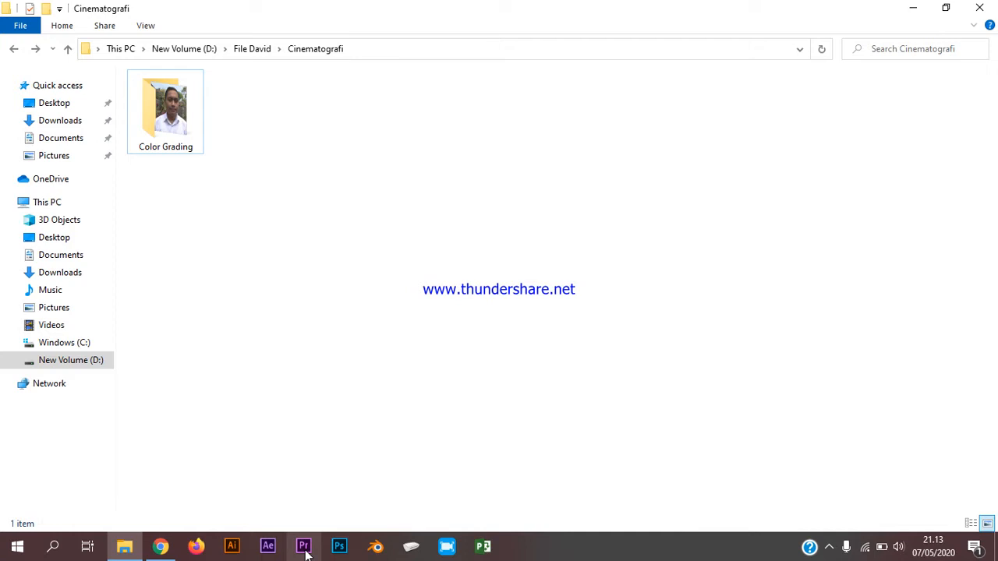
- Switch to Premiere Pro and start a new project named Color Grading
{"action": "left_click", "coordinate": [304, 548]}
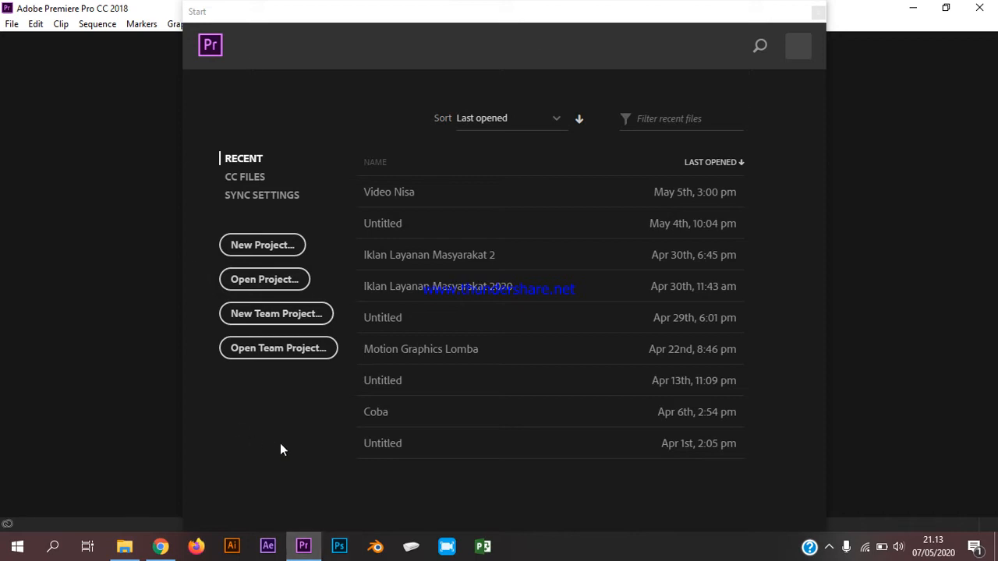
{"action": "left_click", "coordinate": [264, 245]}
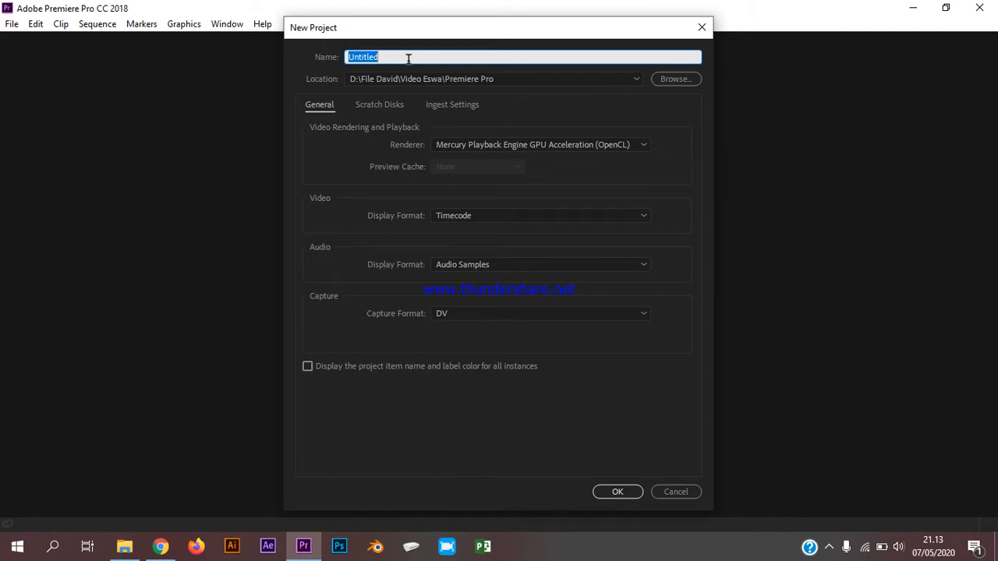
{"action": "type", "text": "Color g"}
{"action": "key", "text": "BackSpace"}
{"action": "type", "text": "Grading"}
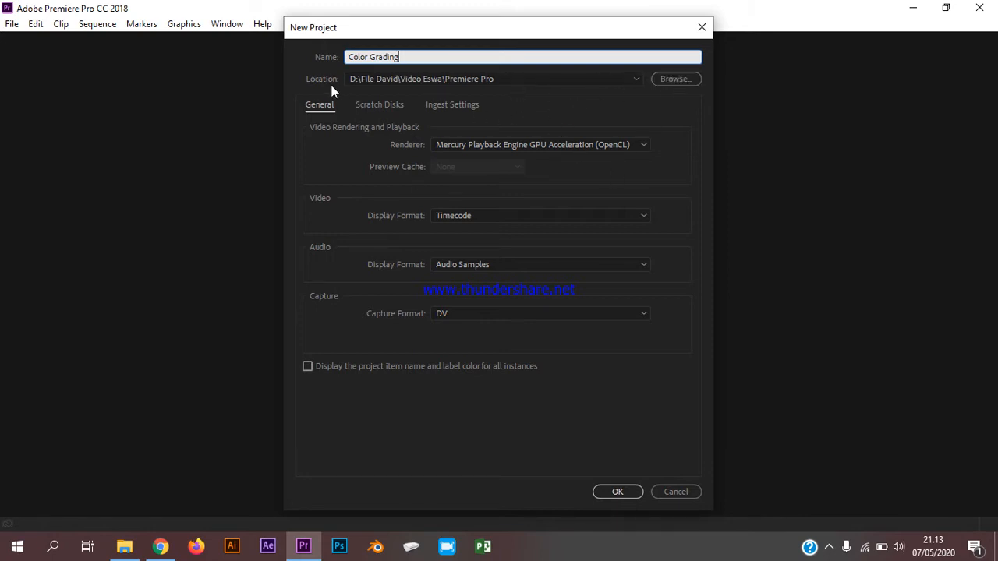
- Set the project location to the Cinematografi folder on drive D and create the project
{"action": "left_click", "coordinate": [670, 81]}
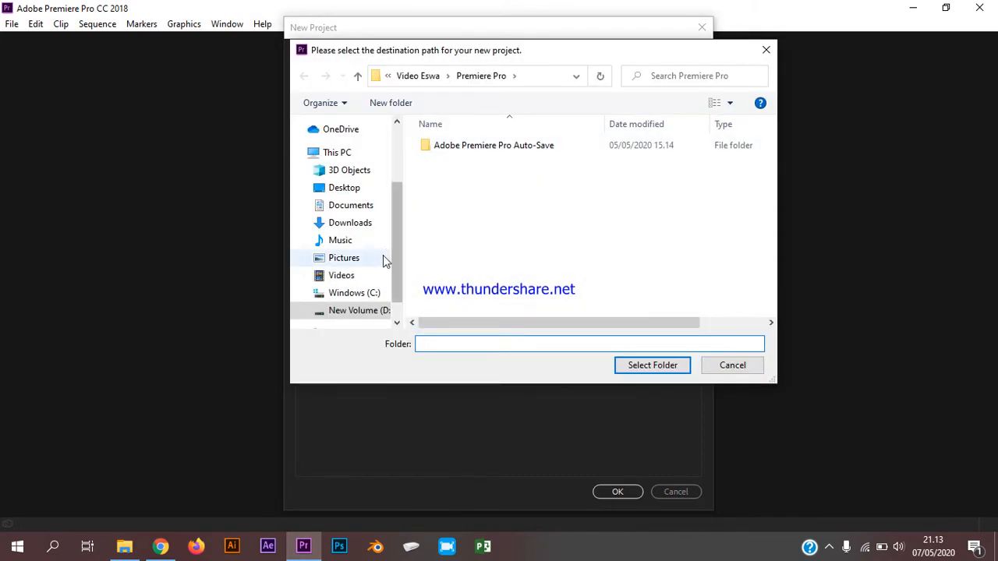
{"action": "left_click", "coordinate": [381, 311]}
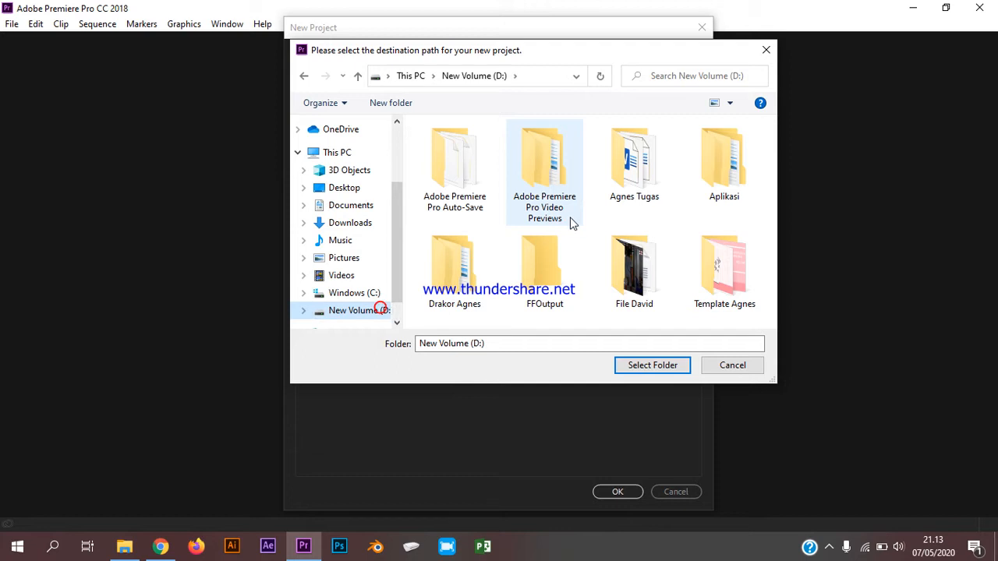
{"action": "double_click", "coordinate": [653, 276]}
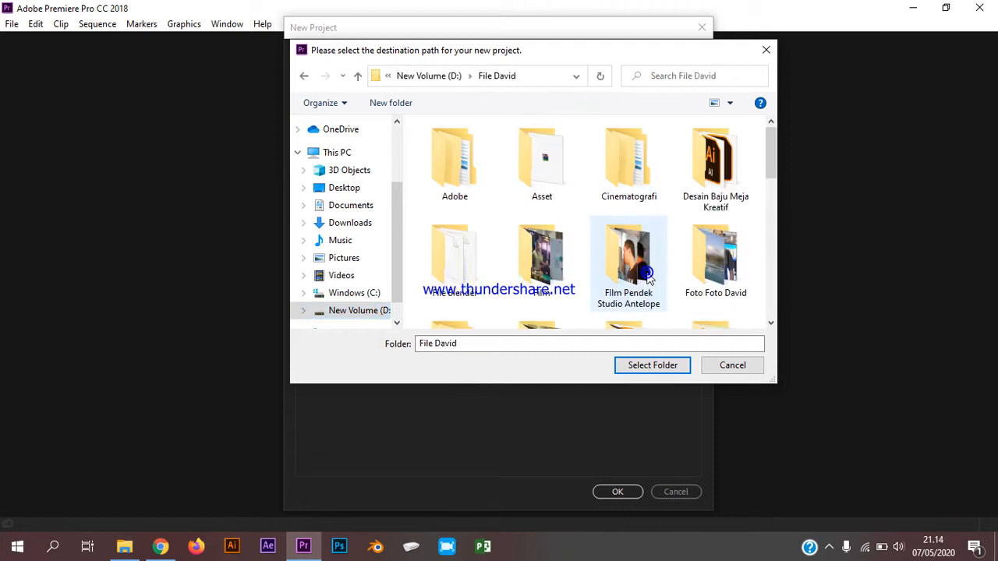
{"action": "double_click", "coordinate": [628, 160]}
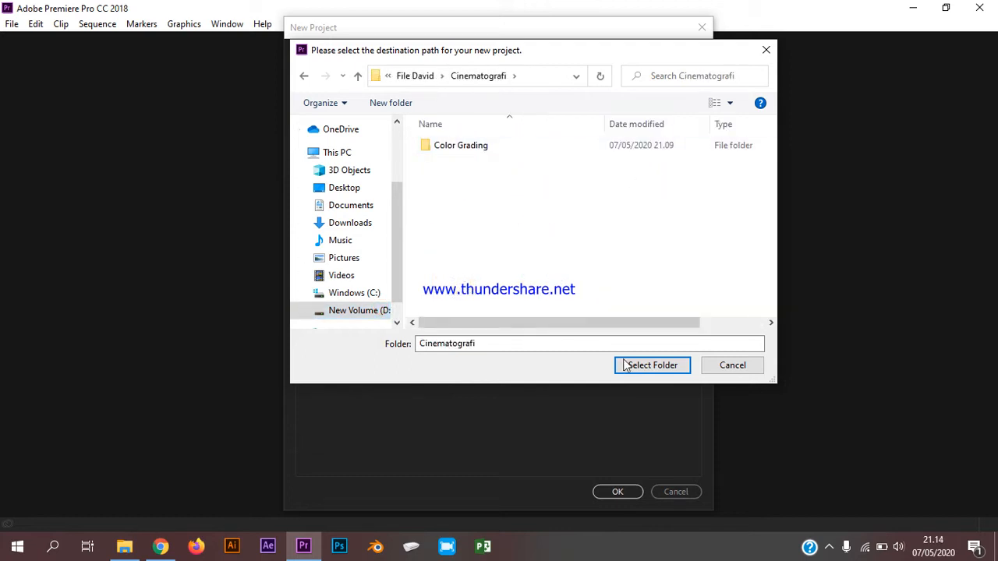
{"action": "left_click", "coordinate": [646, 366]}
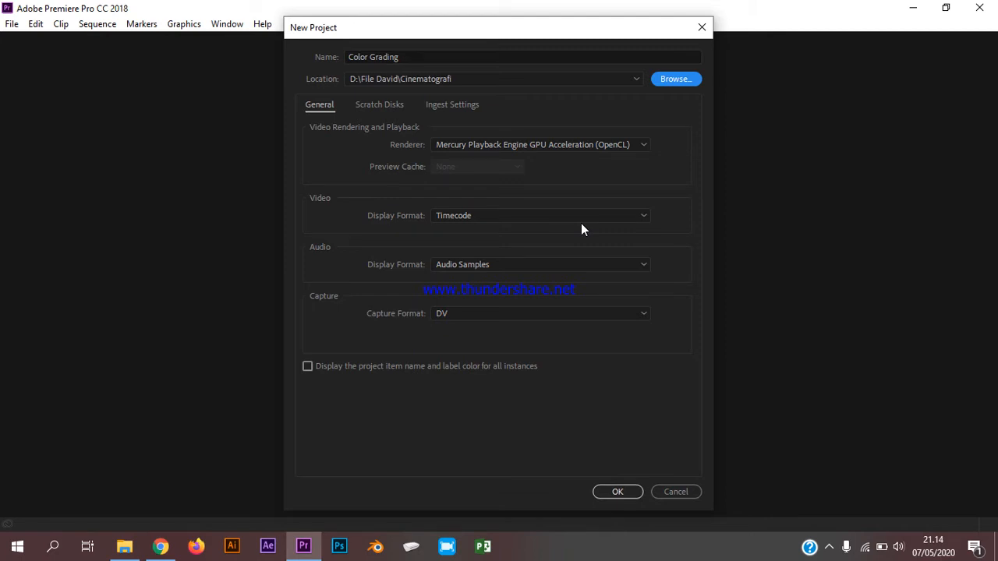
{"action": "left_click", "coordinate": [601, 494]}
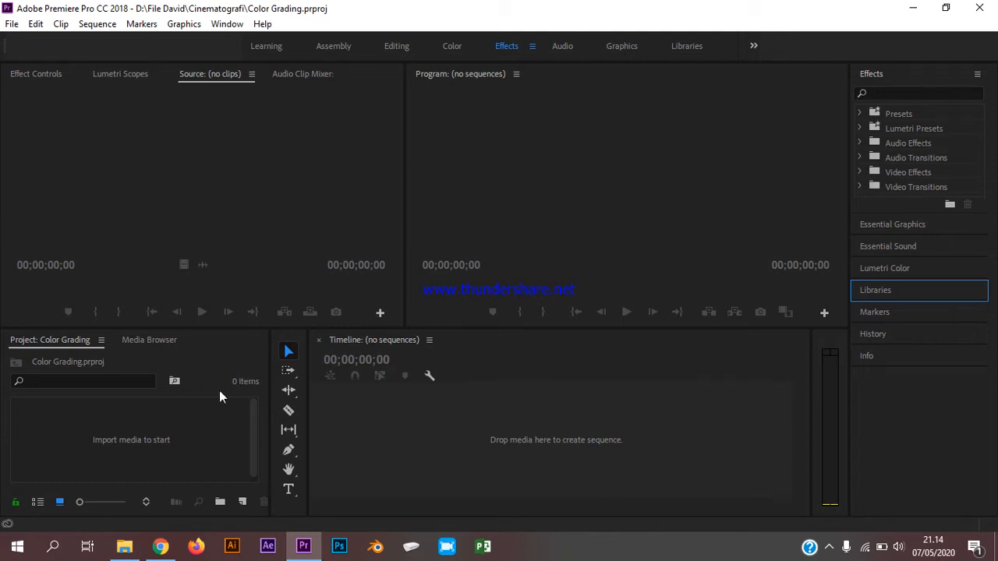
{"action": "left_click", "coordinate": [191, 164]}
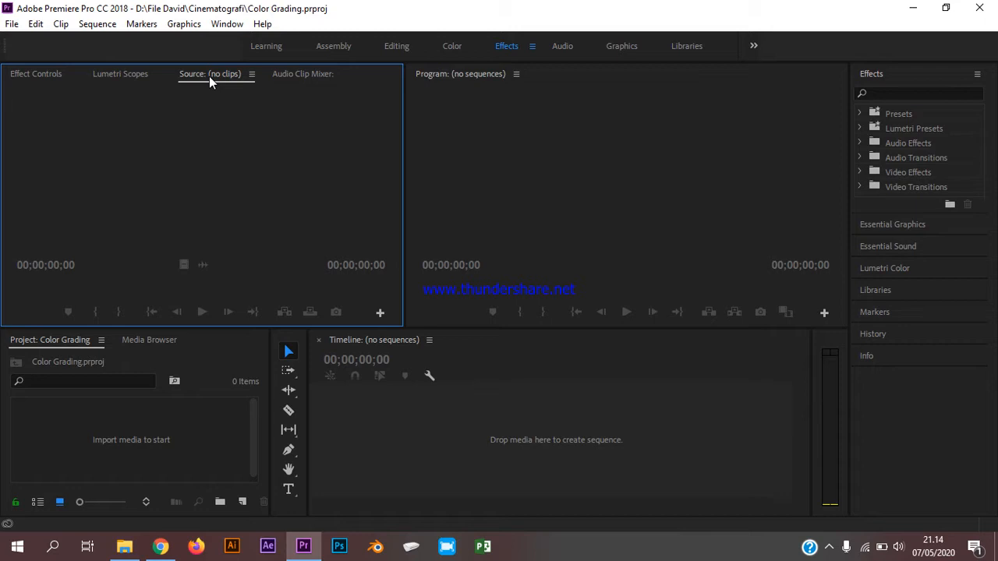
{"action": "left_click", "coordinate": [561, 195]}
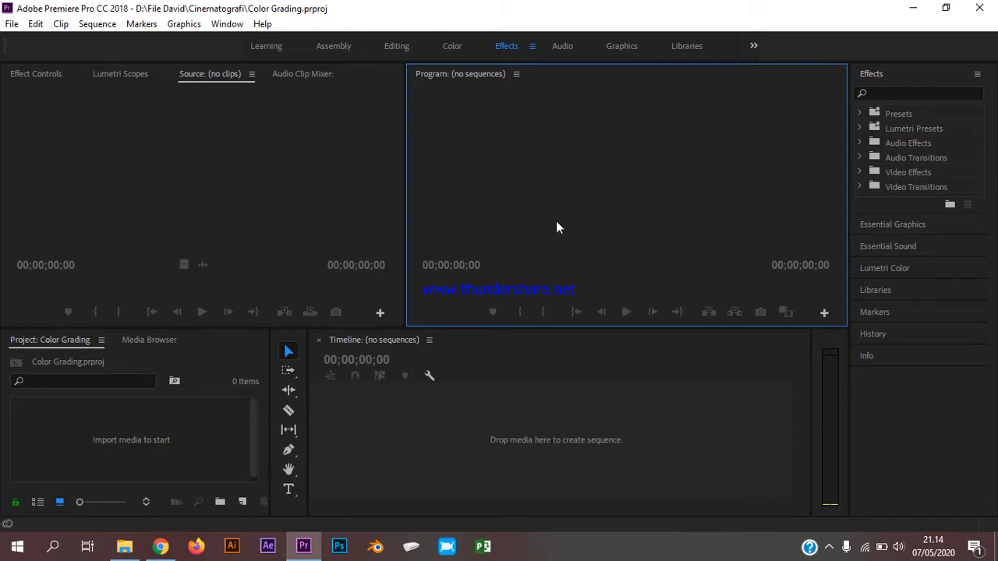
{"action": "left_click", "coordinate": [191, 368]}
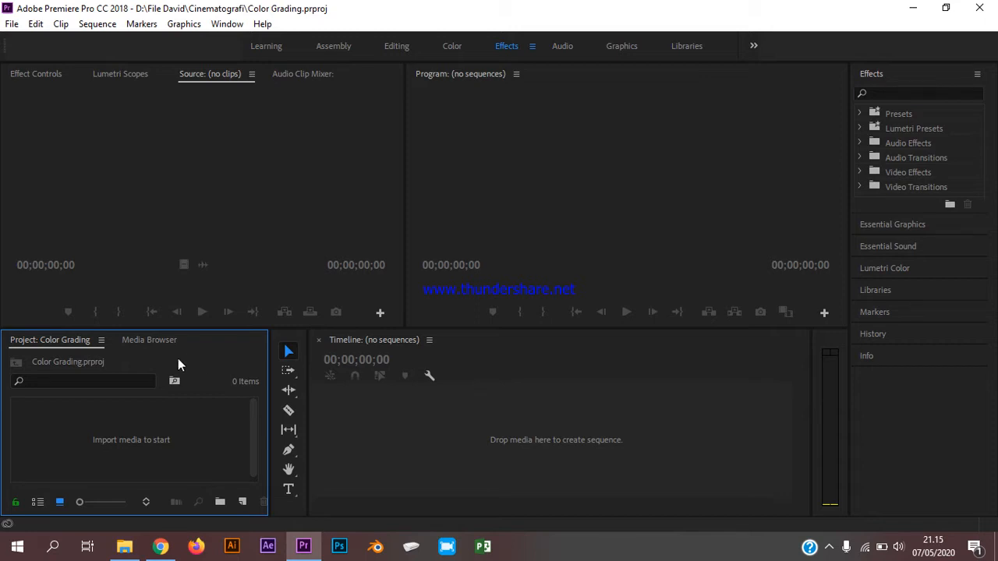
{"action": "left_click", "coordinate": [544, 371]}
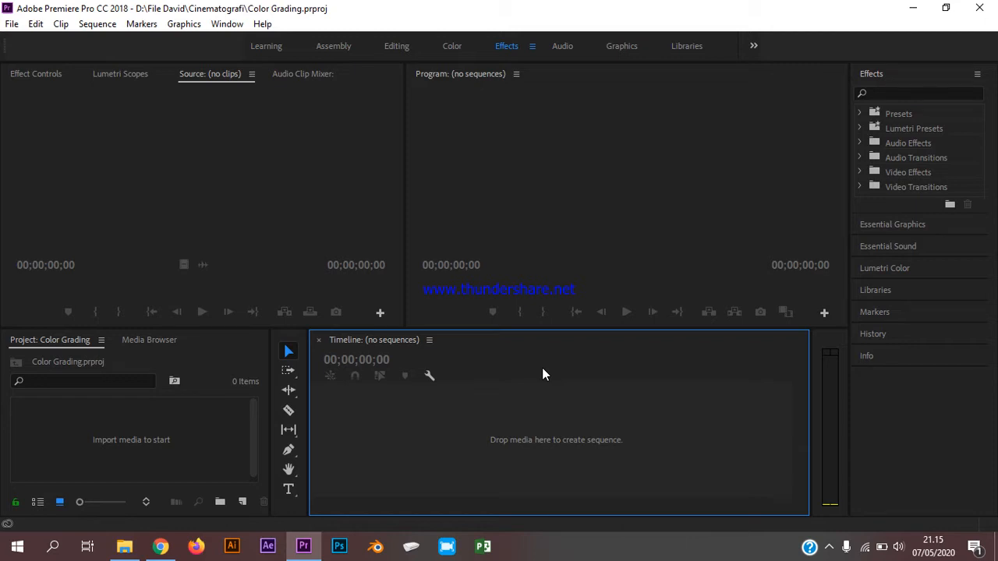
- Import Video Test Color Grading from the Color Grading folder into the project and open it in the Source monitor
{"action": "left_click", "coordinate": [149, 447]}
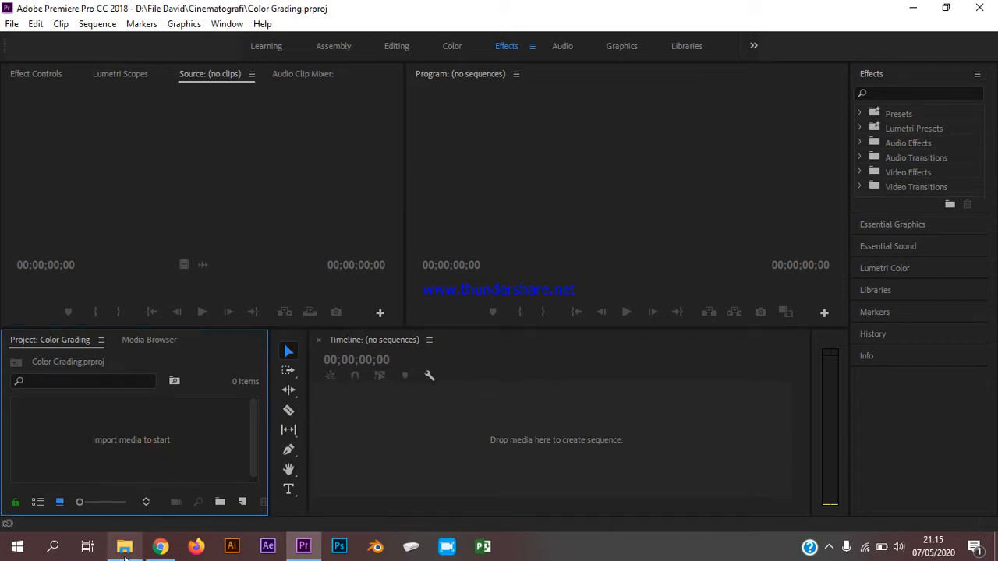
{"action": "left_click", "coordinate": [124, 547]}
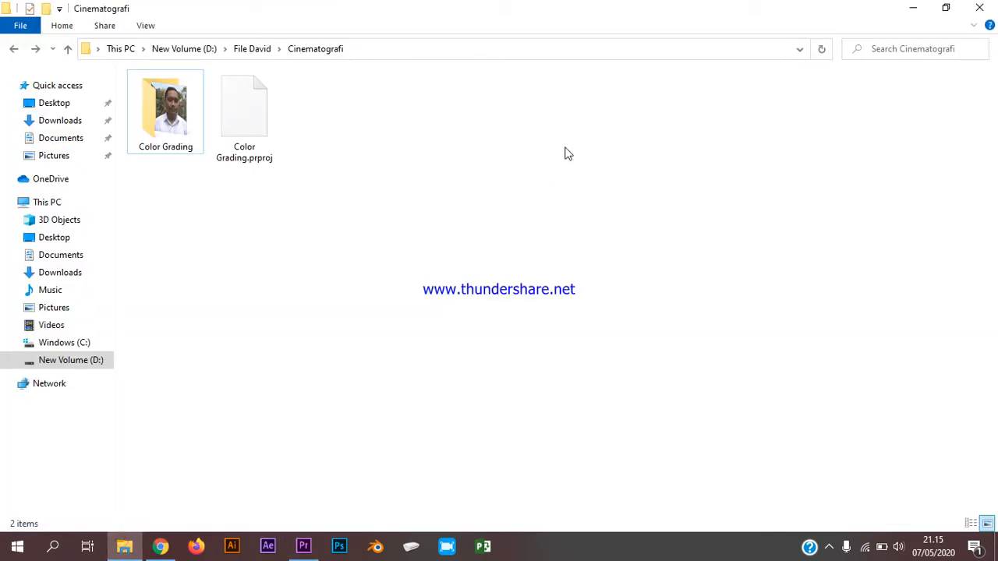
{"action": "double_click", "coordinate": [183, 117]}
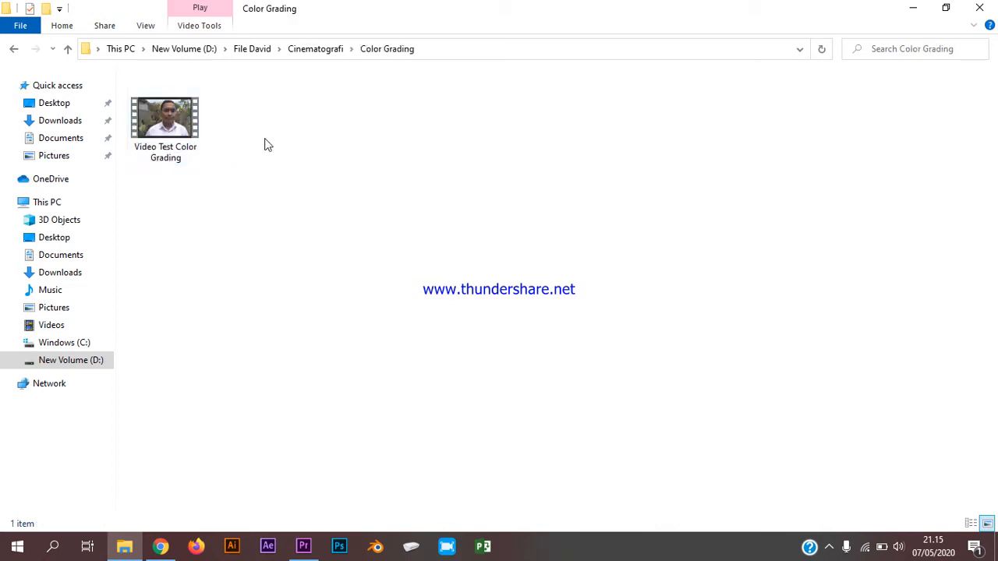
{"action": "left_click_drag", "start_coordinate": [165, 119], "coordinate": [169, 450]}
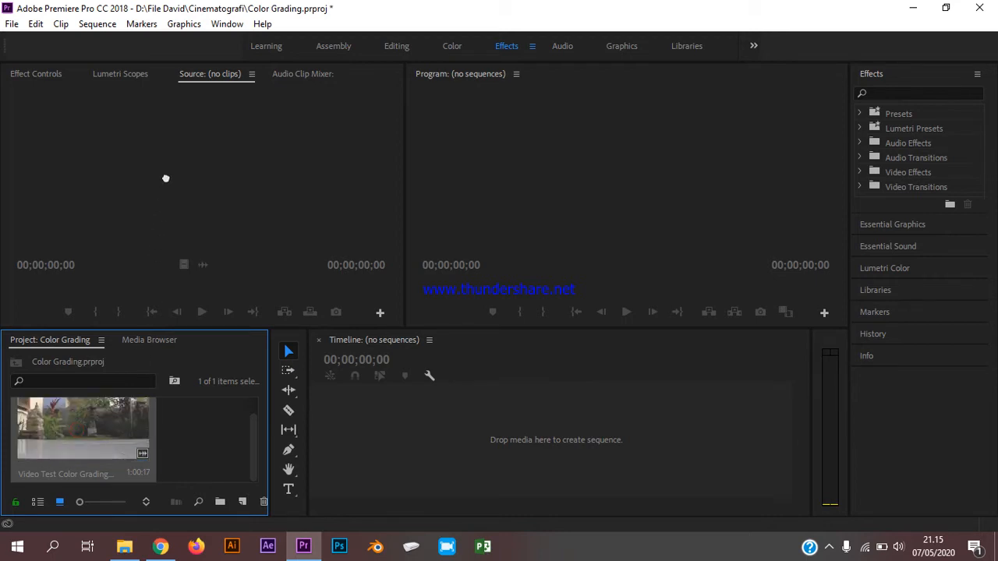
{"action": "left_click_drag", "start_coordinate": [165, 179], "coordinate": [167, 164]}
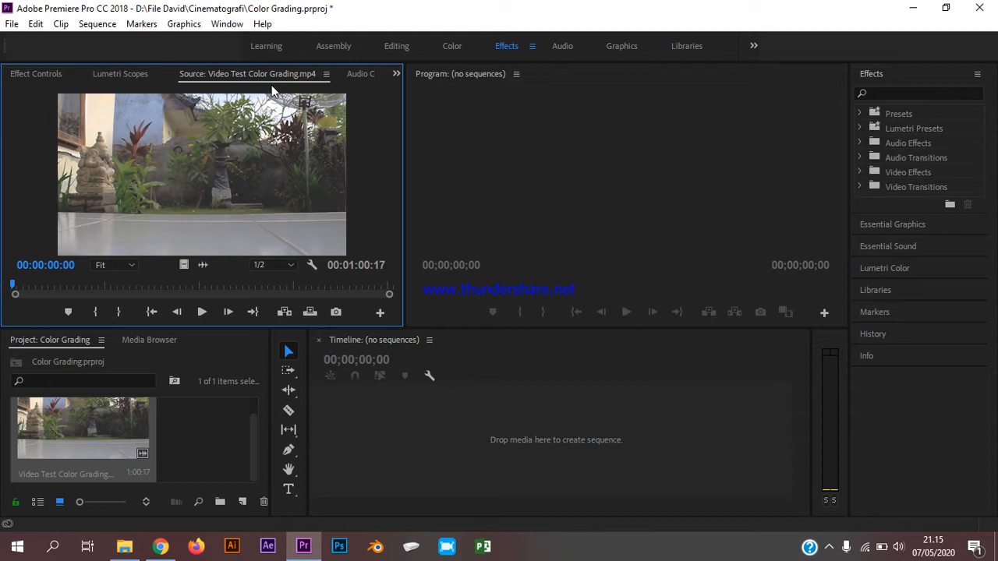
- Review the source clip by checking its Lumetri scopes, playing it and scrubbing through its early shots
{"action": "left_click", "coordinate": [121, 75]}
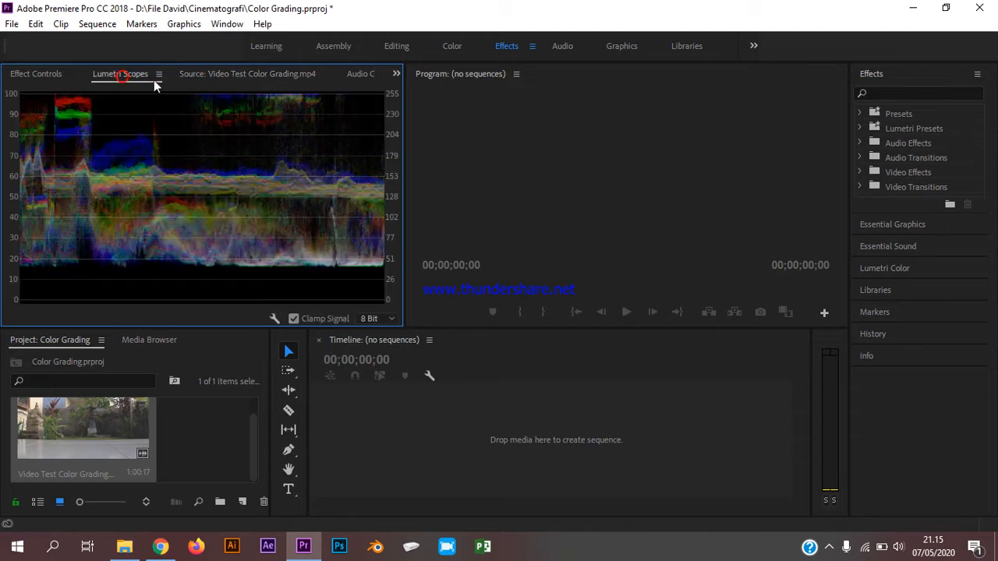
{"action": "left_click", "coordinate": [220, 74]}
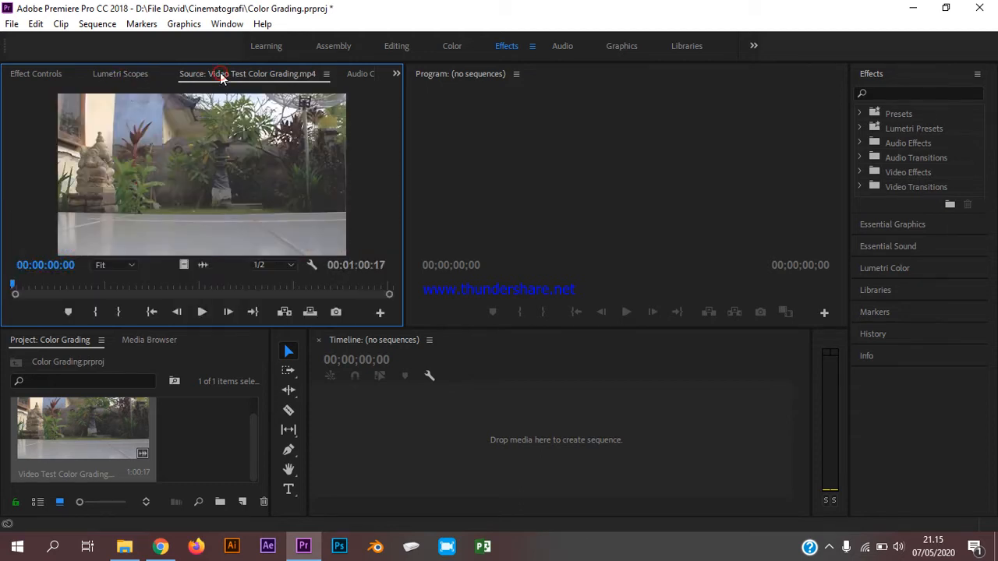
{"action": "left_click", "coordinate": [201, 311]}
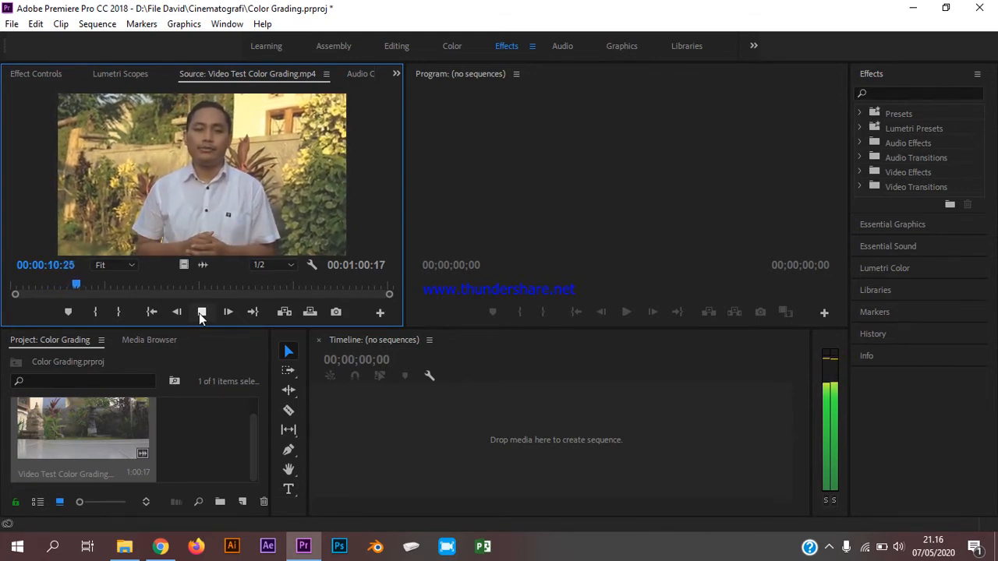
{"action": "left_click", "coordinate": [201, 313]}
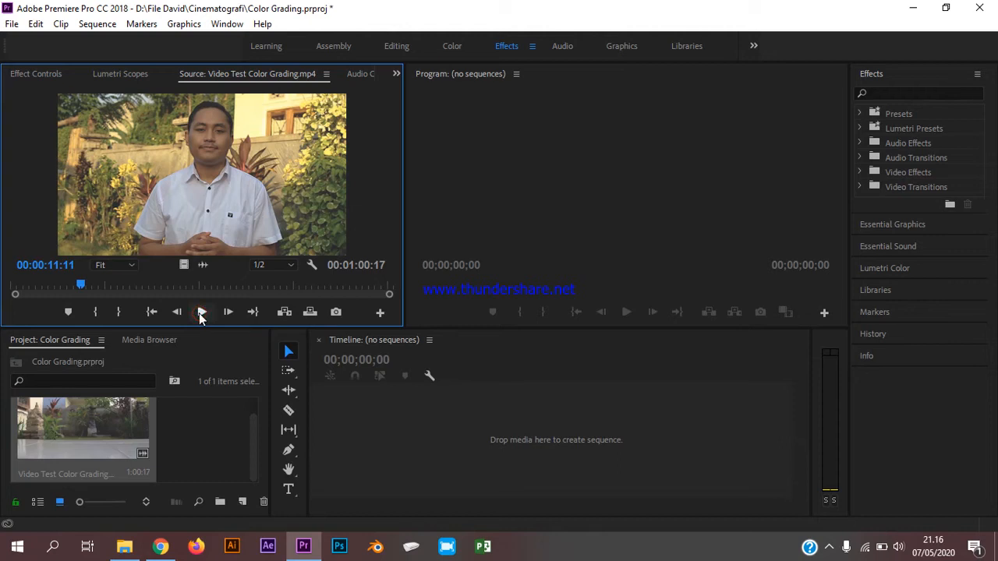
{"action": "left_click_drag", "start_coordinate": [56, 282], "coordinate": [106, 286]}
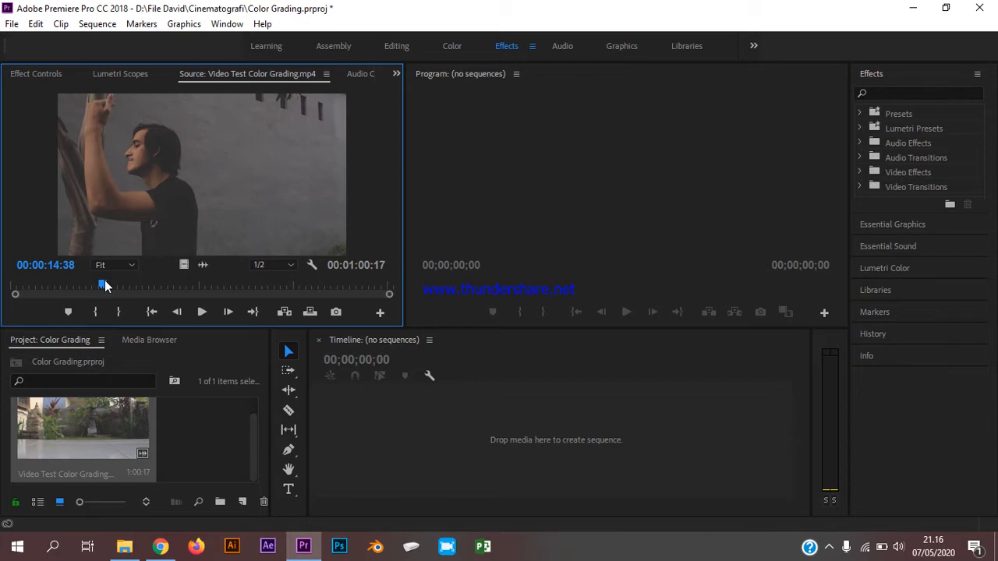
{"action": "left_click", "coordinate": [47, 284]}
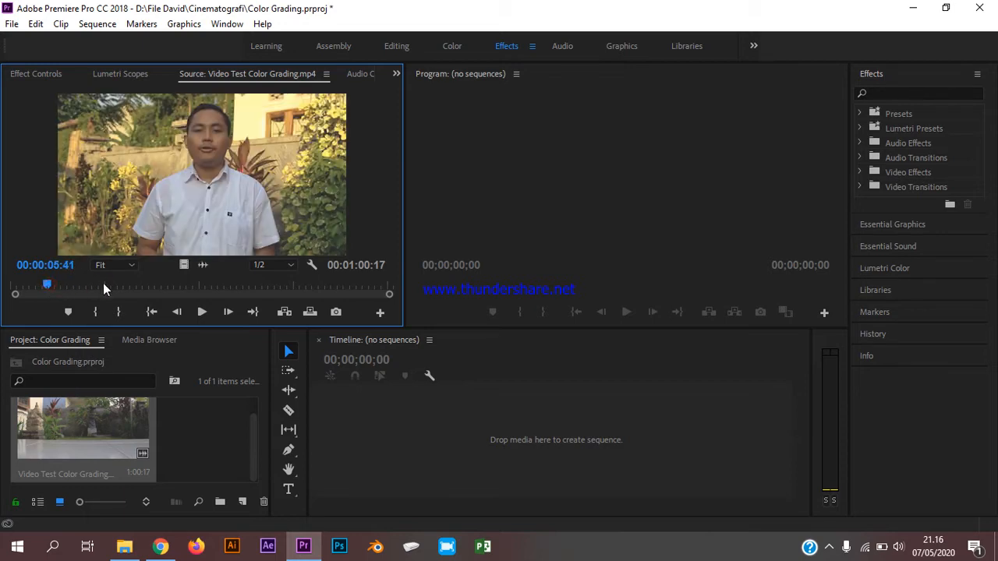
{"action": "left_click", "coordinate": [38, 285]}
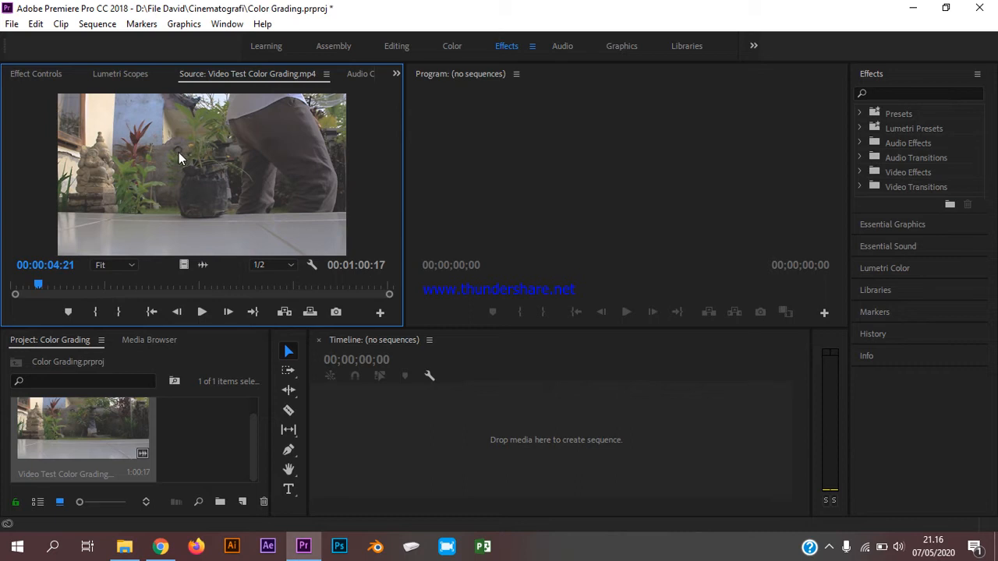
- Create a sequence from the source clip by placing it in the empty timeline
{"action": "left_click_drag", "start_coordinate": [164, 158], "coordinate": [418, 432]}
{"action": "left_click_drag", "start_coordinate": [418, 432], "coordinate": [430, 437]}
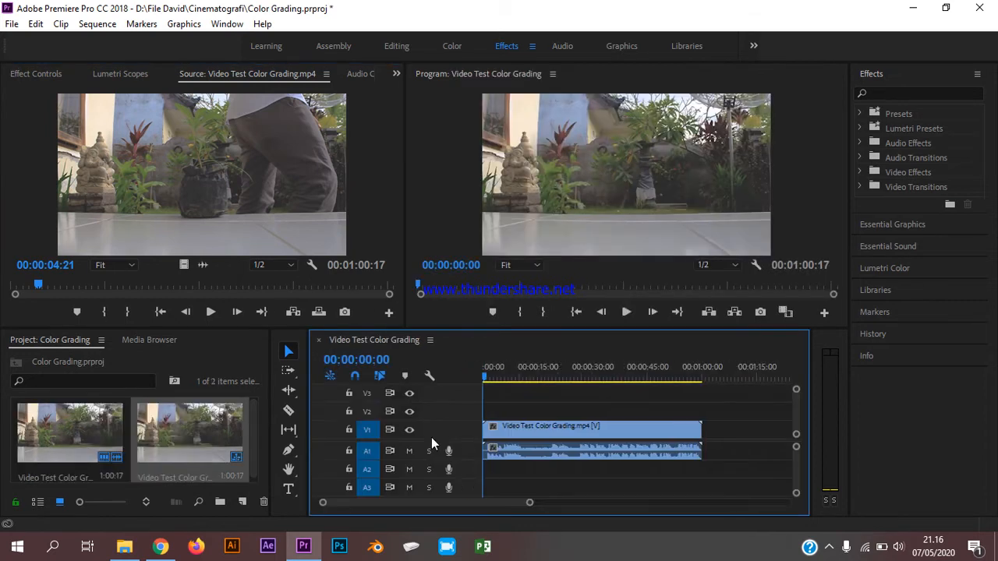
{"action": "left_click", "coordinate": [511, 433]}
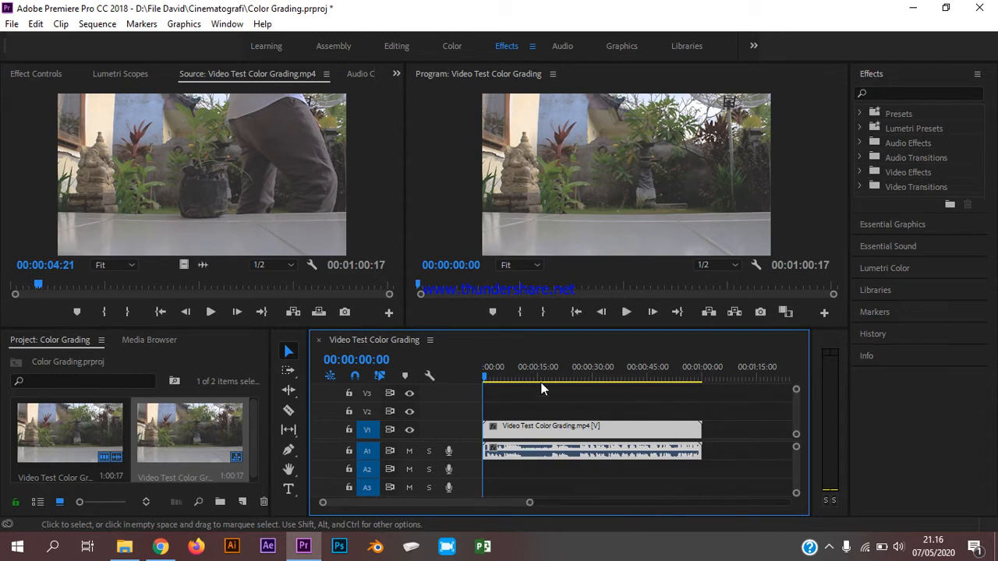
{"action": "left_click_drag", "start_coordinate": [797, 411], "coordinate": [797, 424]}
{"action": "left_click", "coordinate": [561, 405]}
{"action": "left_click", "coordinate": [546, 428]}
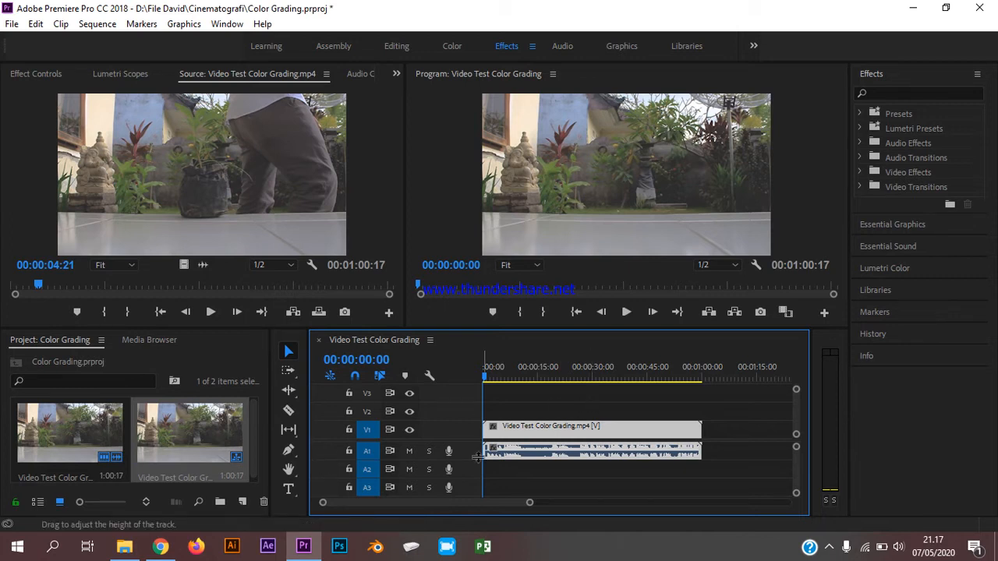
- Create a 1280 × 720 adjustment layer at 50 fps and place it on track V2 at the start of the sequence
{"action": "left_click", "coordinate": [242, 502]}
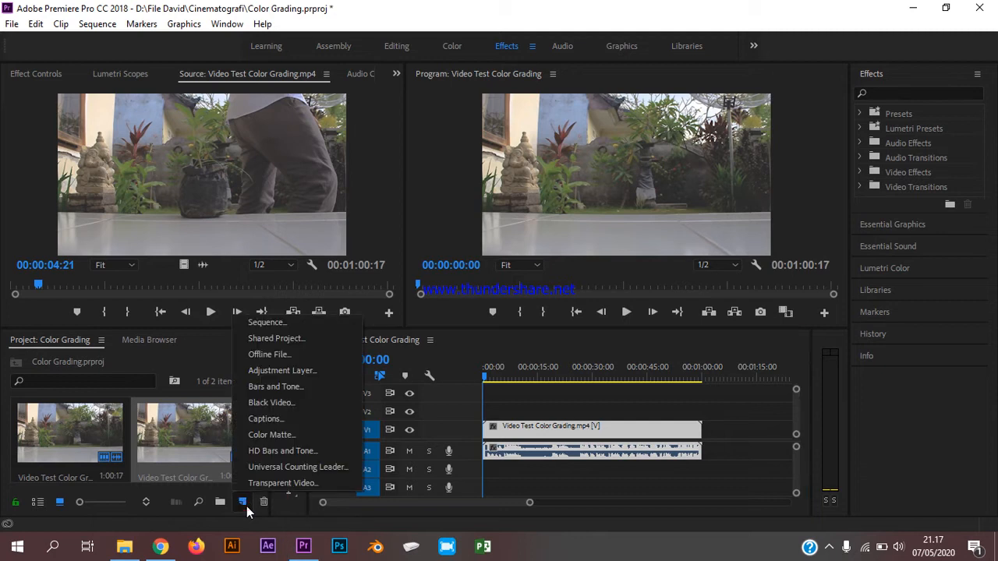
{"action": "left_click", "coordinate": [288, 374]}
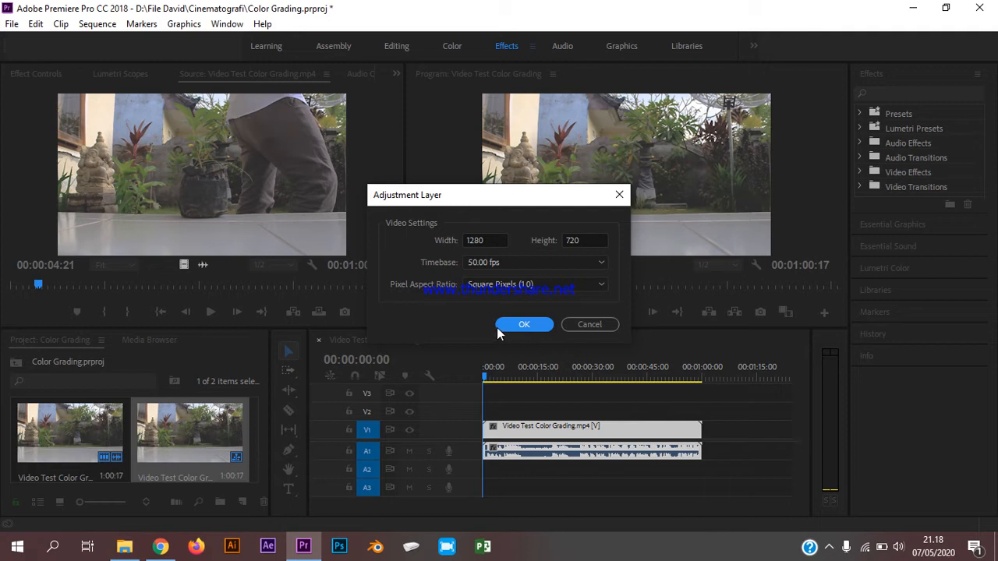
{"action": "left_click", "coordinate": [516, 324]}
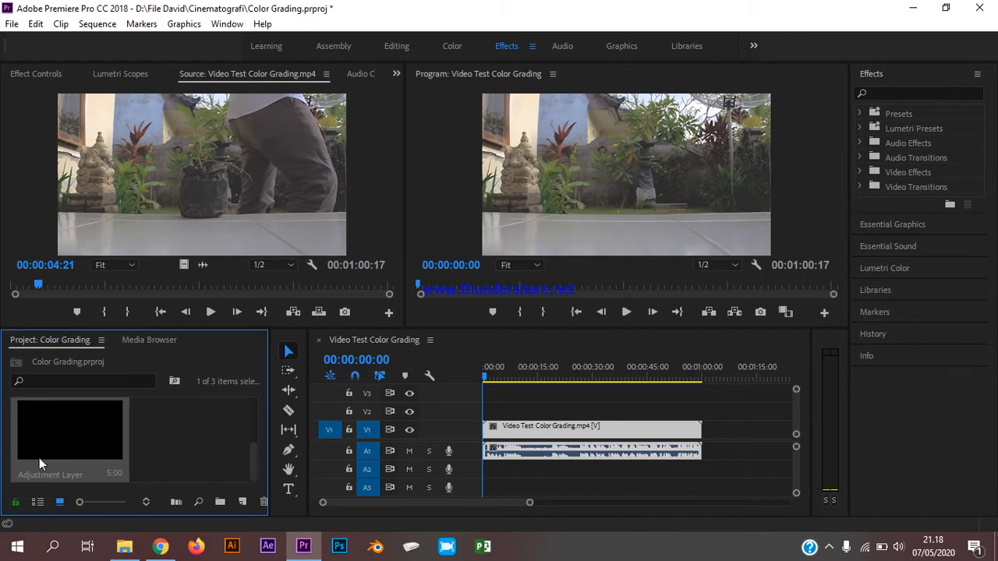
{"action": "left_click_drag", "start_coordinate": [62, 429], "coordinate": [492, 415]}
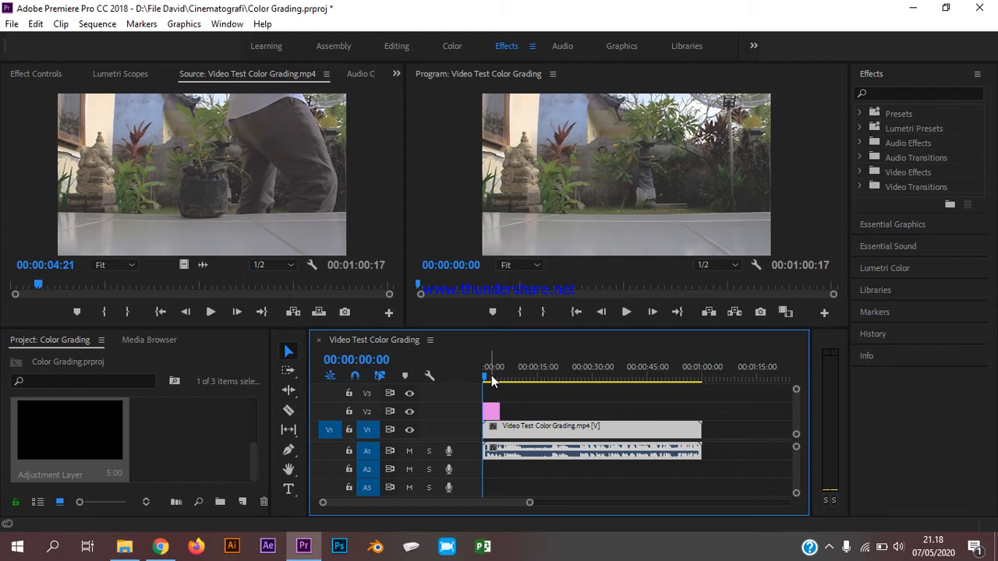
- Extend the adjustment layer on V2 to the end of the video clip, covering its full length
{"action": "left_click", "coordinate": [490, 378]}
{"action": "left_click", "coordinate": [496, 379]}
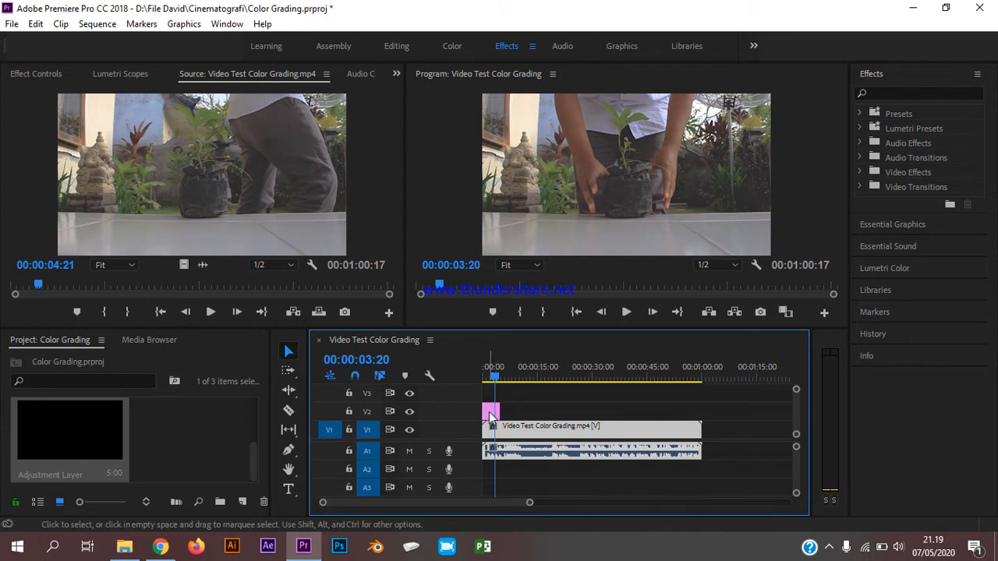
{"action": "left_click", "coordinate": [490, 413]}
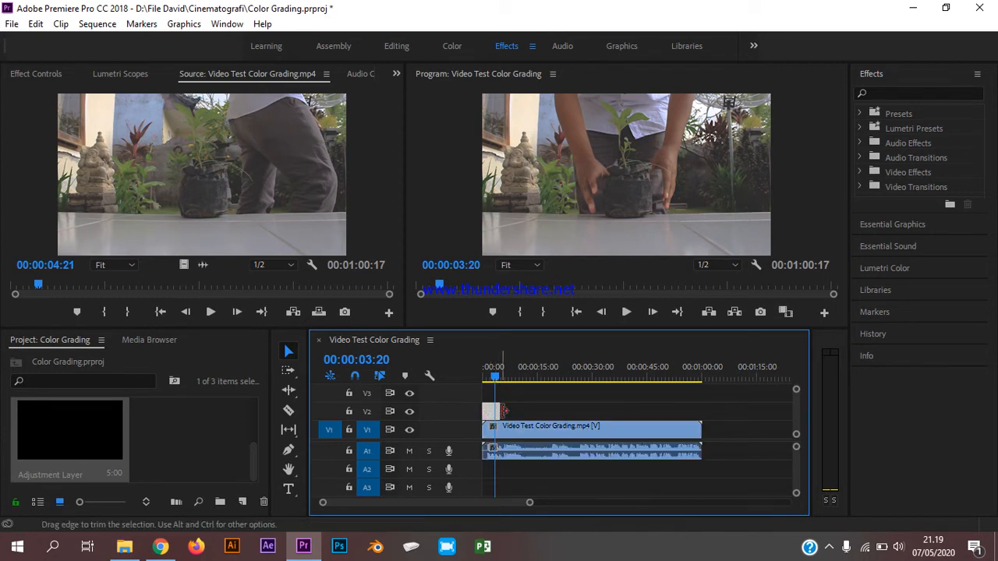
{"action": "left_click_drag", "start_coordinate": [502, 410], "coordinate": [697, 408]}
{"action": "left_click", "coordinate": [679, 375]}
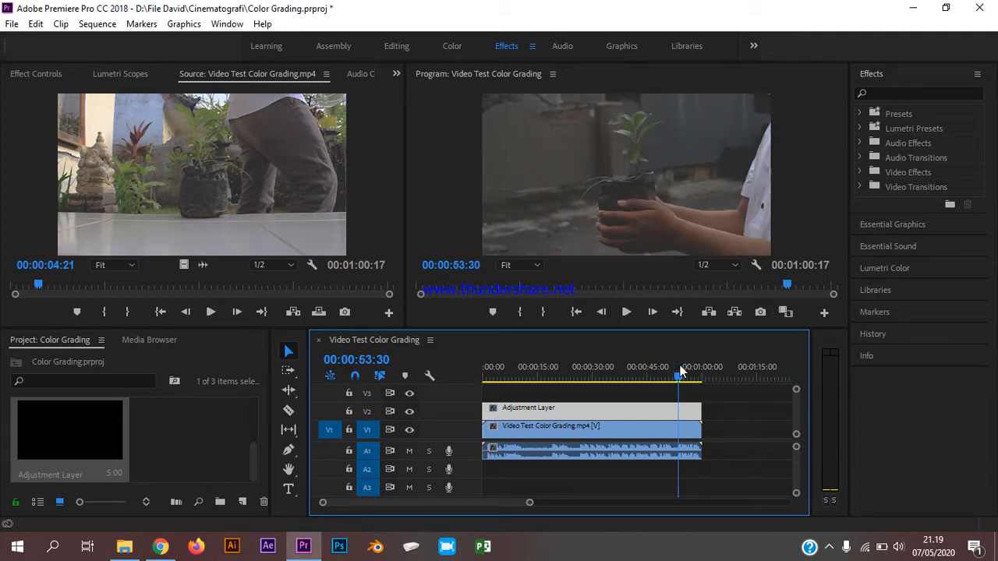
- Move the playhead to 00:00:09:20 and apply the Lumetri Color effect to the adjustment layer on V2
{"action": "left_click", "coordinate": [547, 381]}
{"action": "left_click_drag", "start_coordinate": [549, 380], "coordinate": [519, 384]}
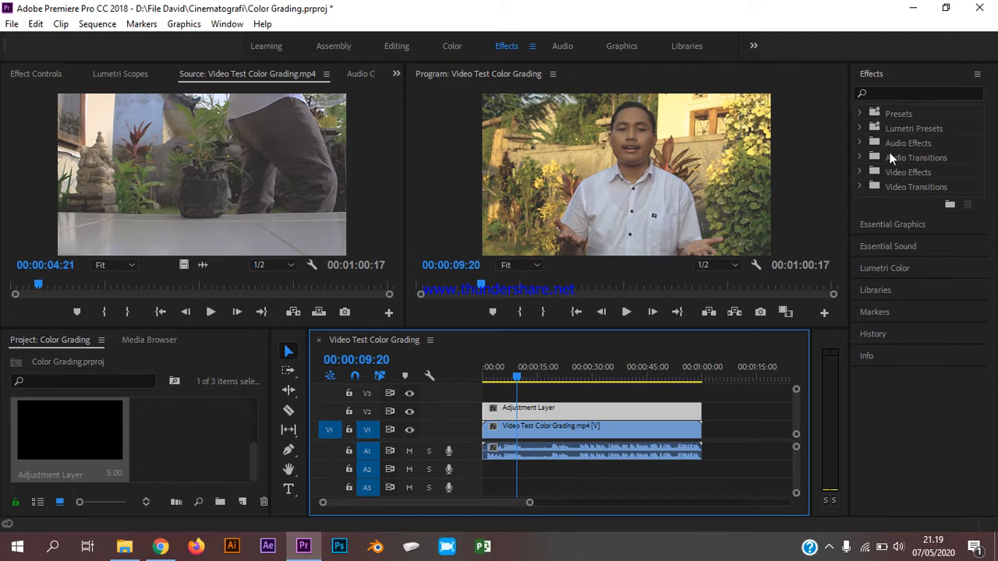
{"action": "left_click", "coordinate": [919, 92]}
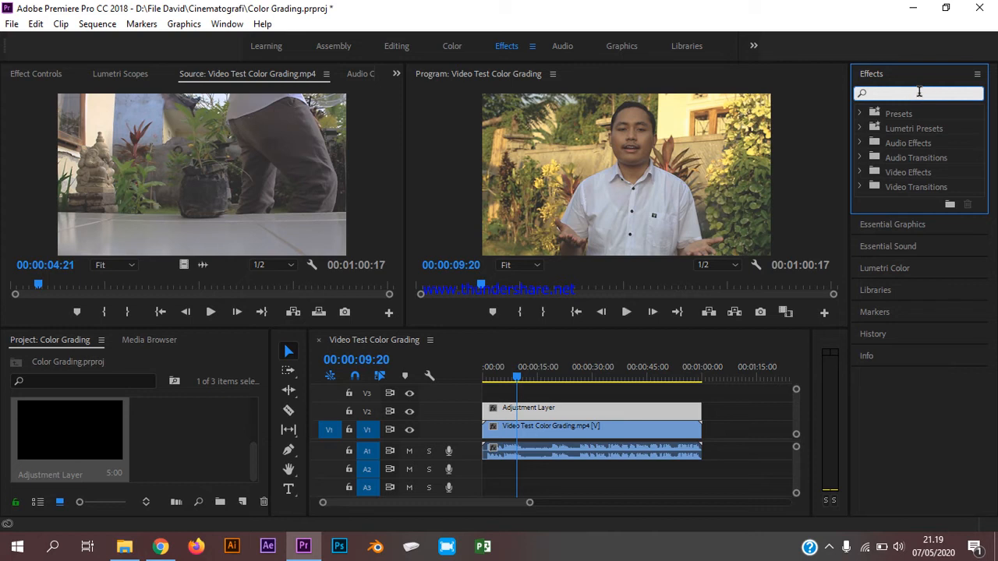
{"action": "type", "text": "lume"}
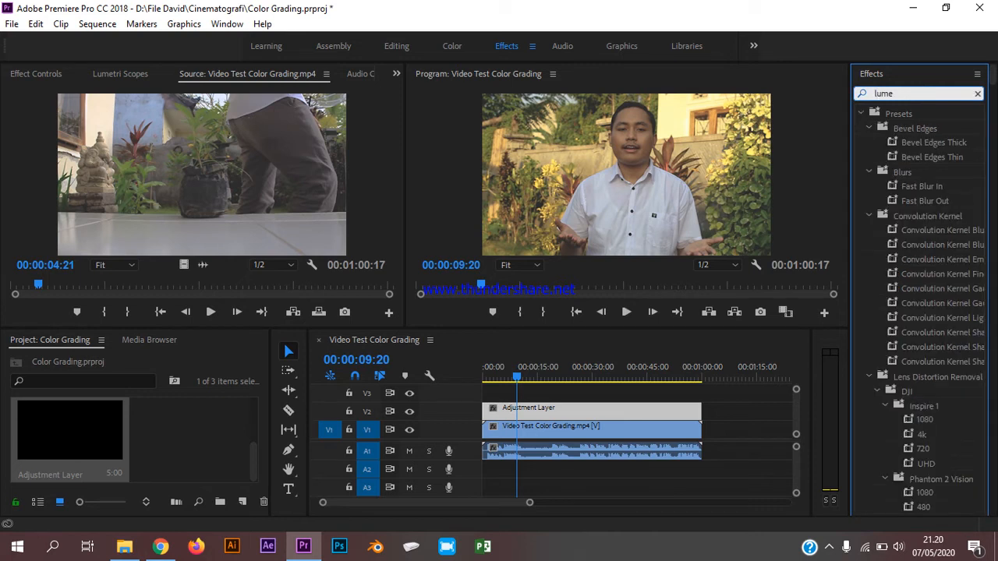
{"action": "type", "text": "tri c"}
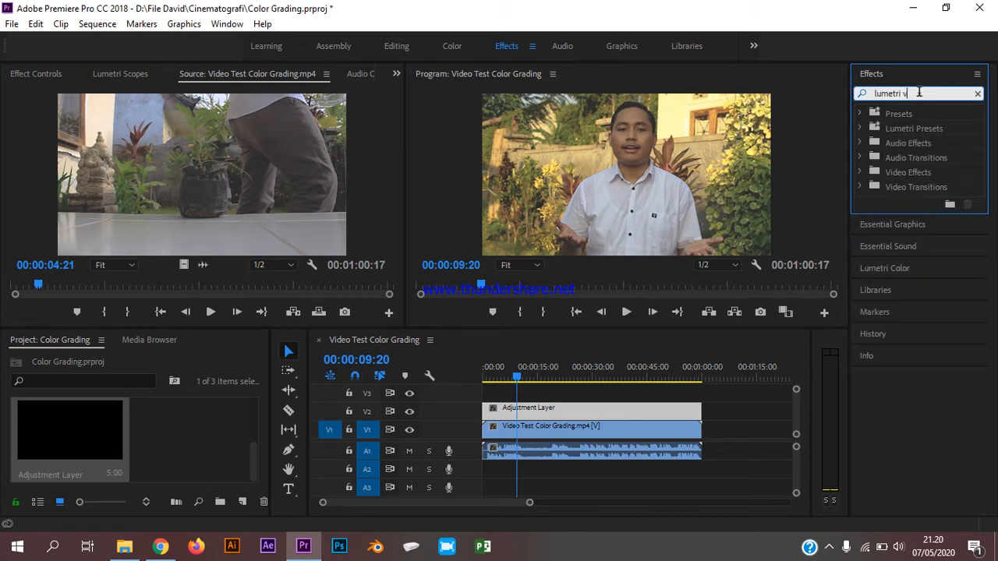
{"action": "type", "text": "olor"}
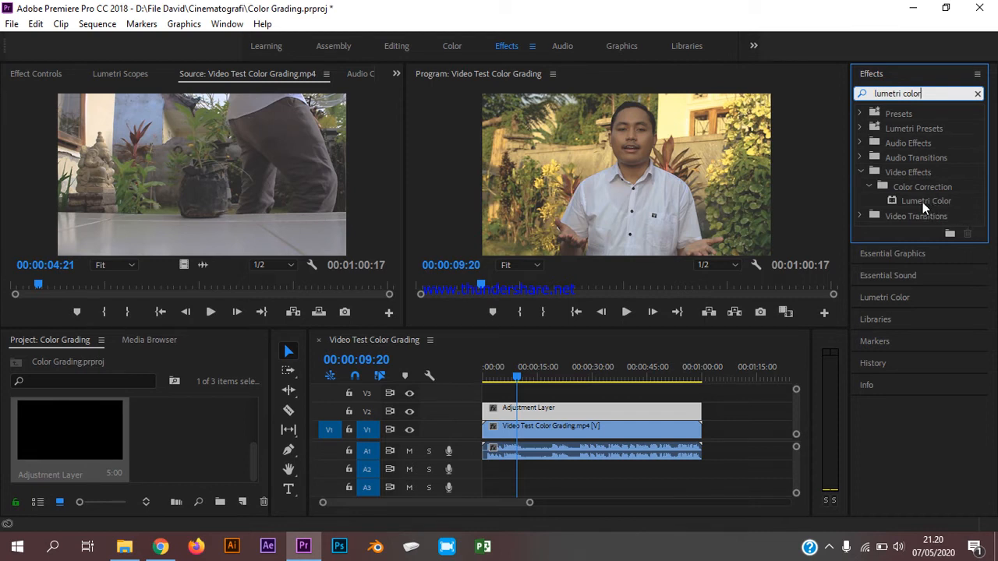
{"action": "left_click_drag", "start_coordinate": [922, 202], "coordinate": [561, 410]}
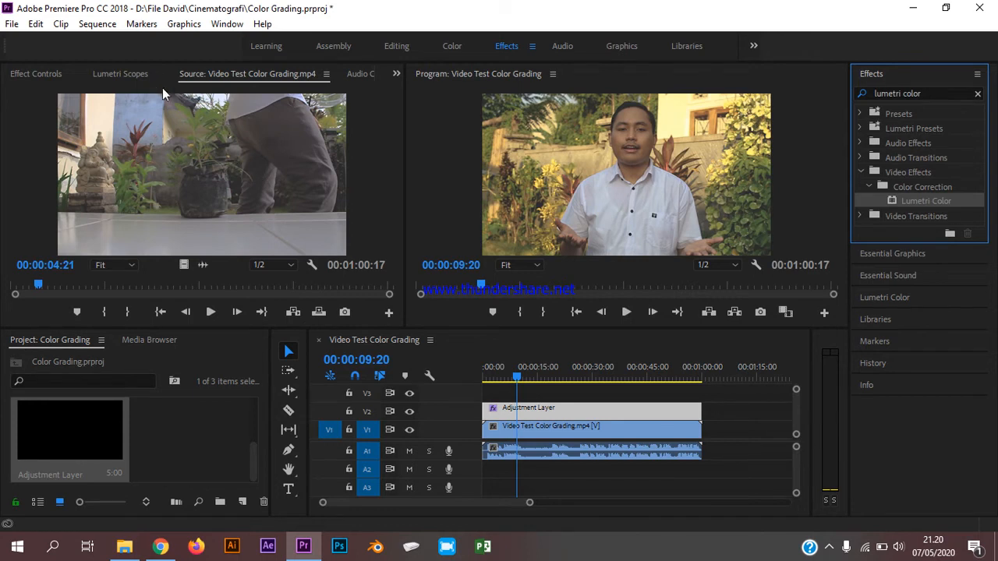
- Raise Highlights to 36 in the Basic Correction tone settings of the adjustment layer's Lumetri Color effect
{"action": "left_click", "coordinate": [39, 74]}
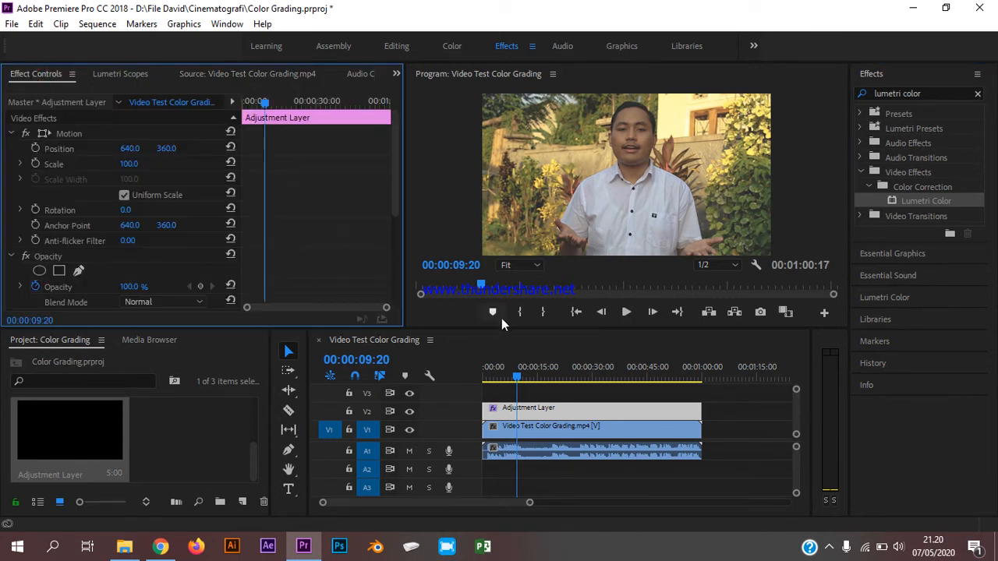
{"action": "scroll", "coordinate": [328, 232], "scroll_direction": "down", "scroll_amount": 3}
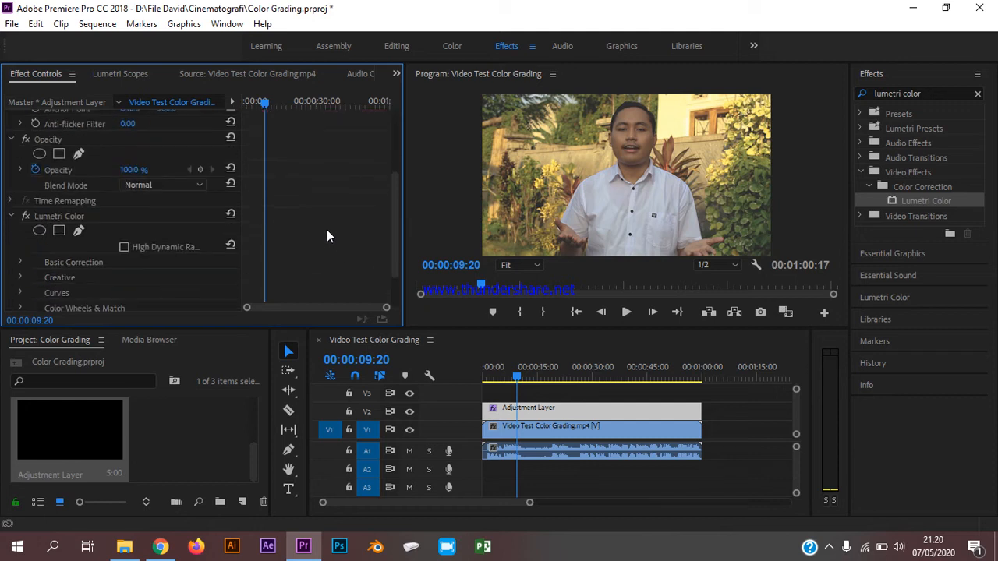
{"action": "scroll", "coordinate": [328, 231], "scroll_direction": "down", "scroll_amount": 2}
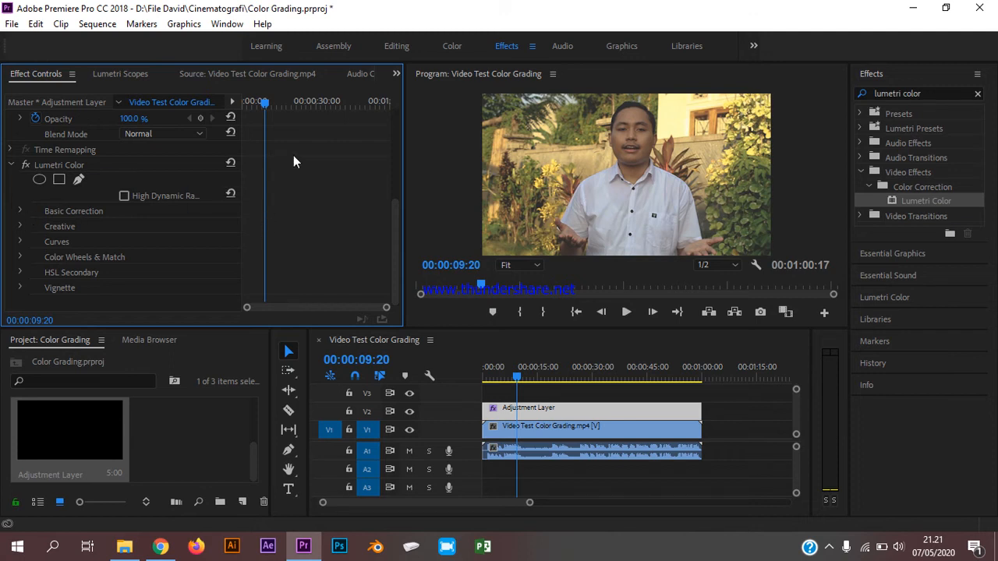
{"action": "left_click", "coordinate": [20, 211]}
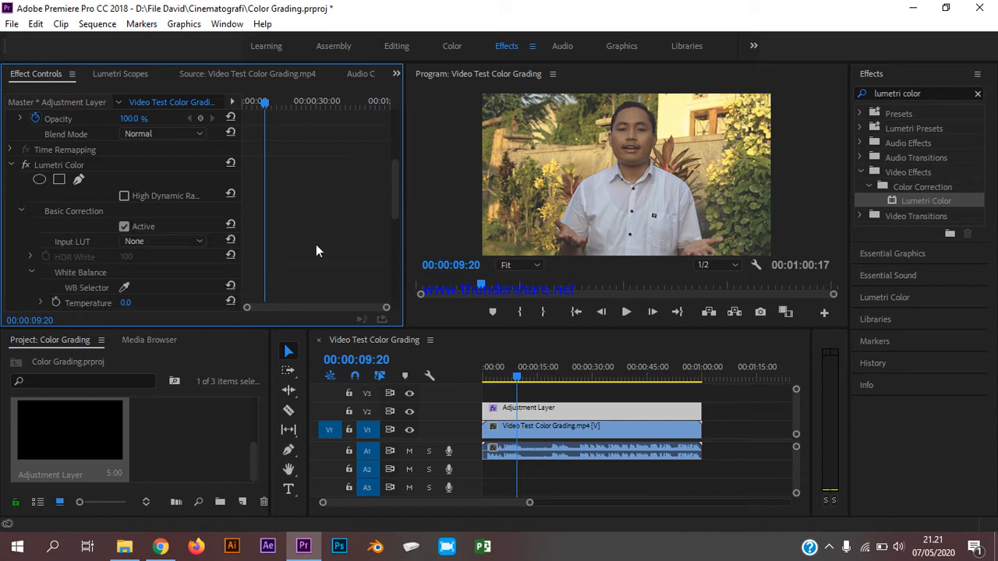
{"action": "scroll", "coordinate": [316, 243], "scroll_direction": "down", "scroll_amount": 2}
{"action": "scroll", "coordinate": [316, 245], "scroll_direction": "down", "scroll_amount": 5}
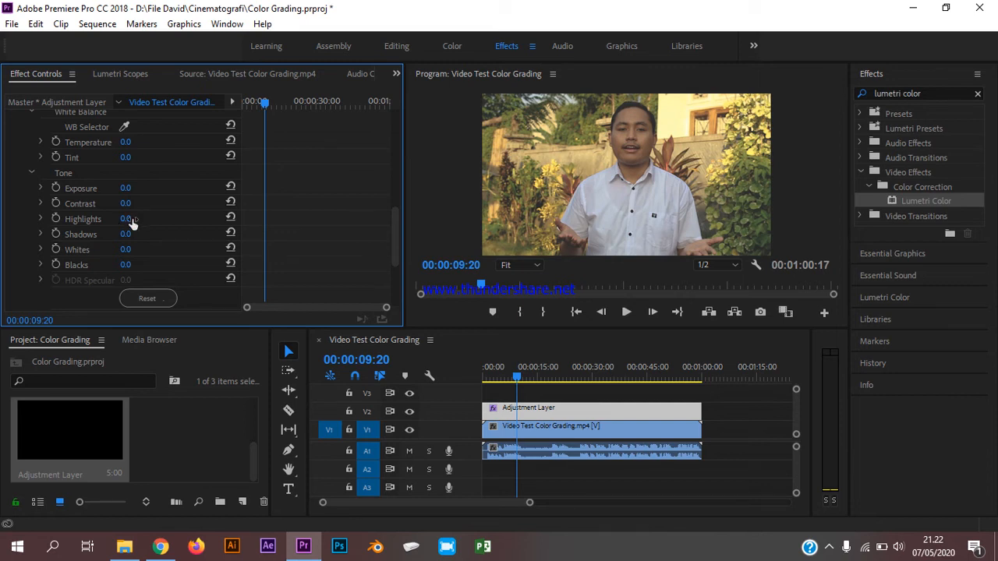
{"action": "left_click_drag", "start_coordinate": [131, 220], "coordinate": [156, 220]}
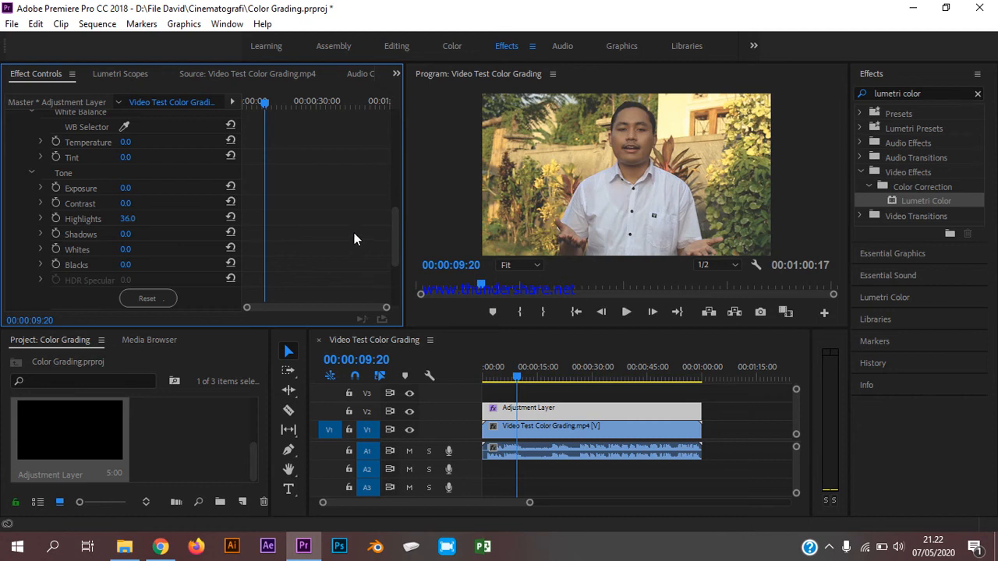
- Try Shadows at 36 in the Lumetri Color tone settings, and reduce it to 6
{"action": "left_click", "coordinate": [126, 234]}
{"action": "type", "text": "36"}
{"action": "key", "text": "Return"}
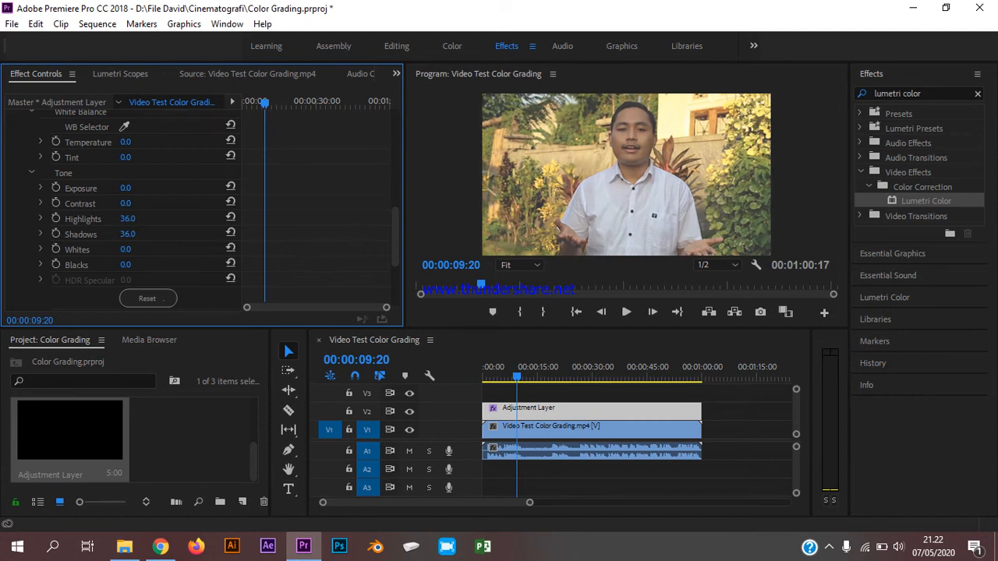
{"action": "mouse_move", "coordinate": [150, 234]}
{"action": "left_mouse_down"}
{"action": "mouse_move", "coordinate": [46, 235]}
{"action": "mouse_move", "coordinate": [138, 230]}
{"action": "left_mouse_up"}
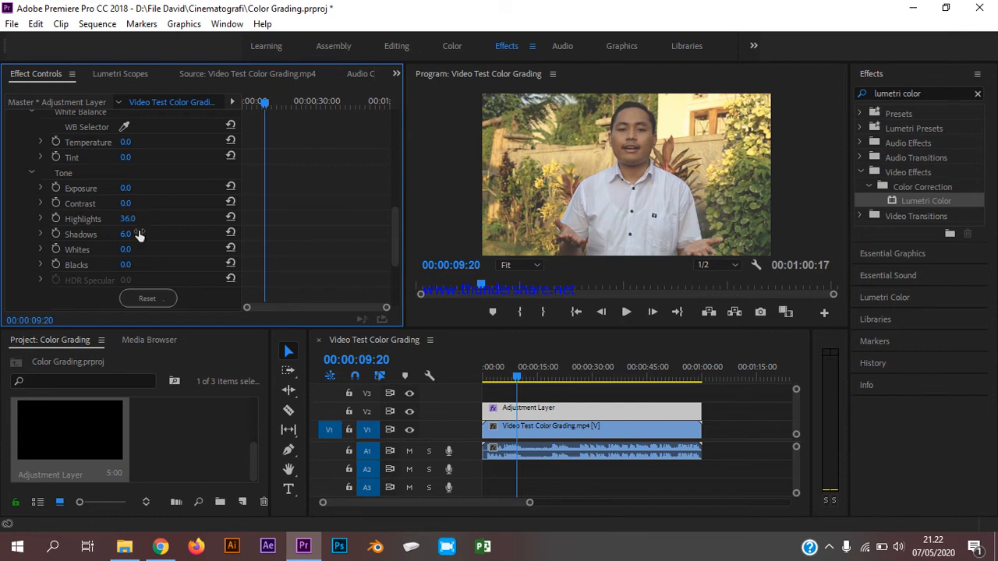
- Set Whites to 15 and Blacks to -68 in the Lumetri Color tone settings
{"action": "scroll", "coordinate": [329, 231], "scroll_direction": "down", "scroll_amount": 2}
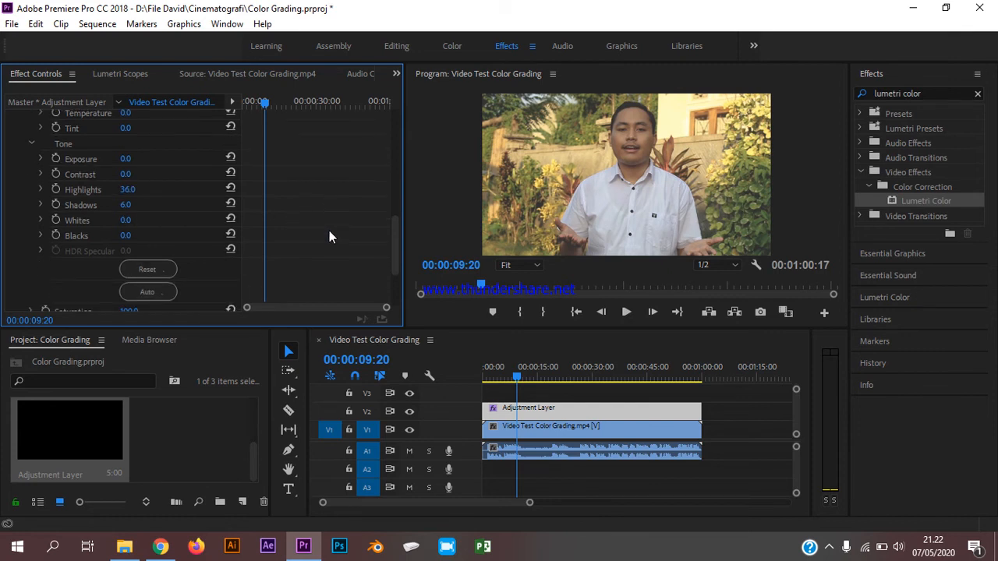
{"action": "scroll", "coordinate": [329, 231], "scroll_direction": "up", "scroll_amount": 2}
{"action": "left_click_drag", "start_coordinate": [127, 252], "coordinate": [145, 249]}
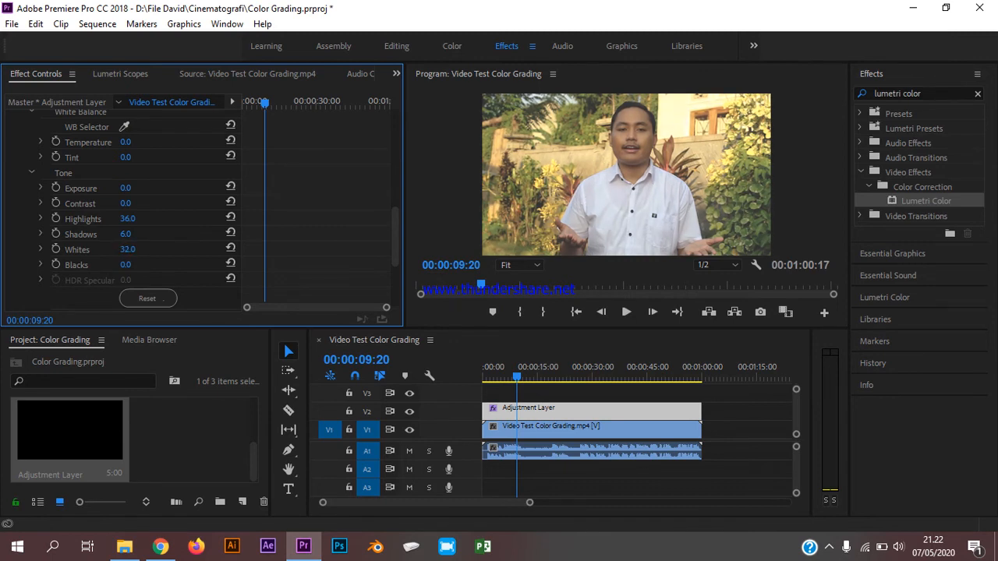
{"action": "left_click_drag", "start_coordinate": [137, 250], "coordinate": [131, 250]}
{"action": "left_click_drag", "start_coordinate": [126, 250], "coordinate": [125, 250]}
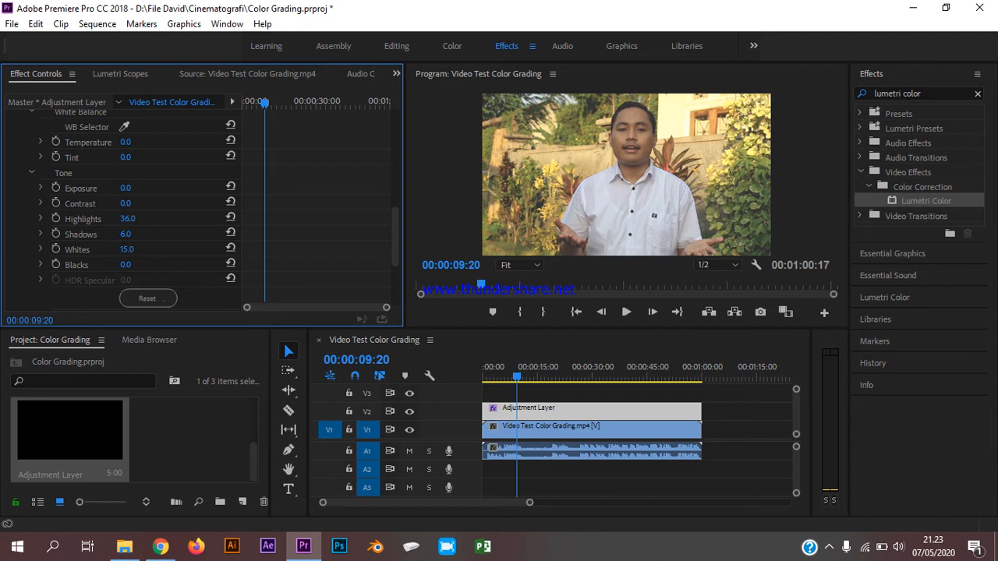
{"action": "left_click_drag", "start_coordinate": [125, 267], "coordinate": [105, 267]}
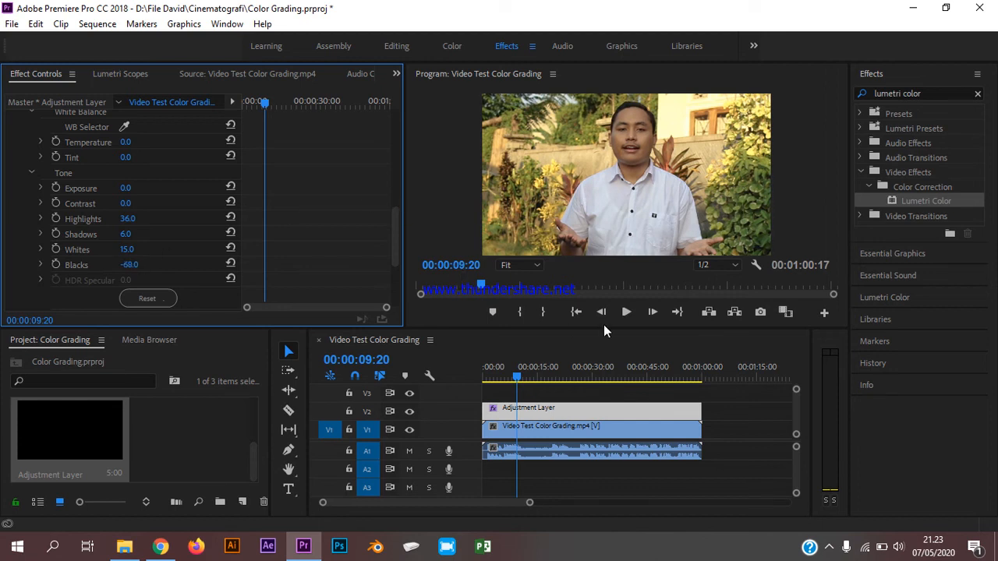
- Compare the shot with and without the grade in an enlarged preview by toggling V2's visibility, and restore the layout
{"action": "left_click_drag", "start_coordinate": [599, 328], "coordinate": [600, 377]}
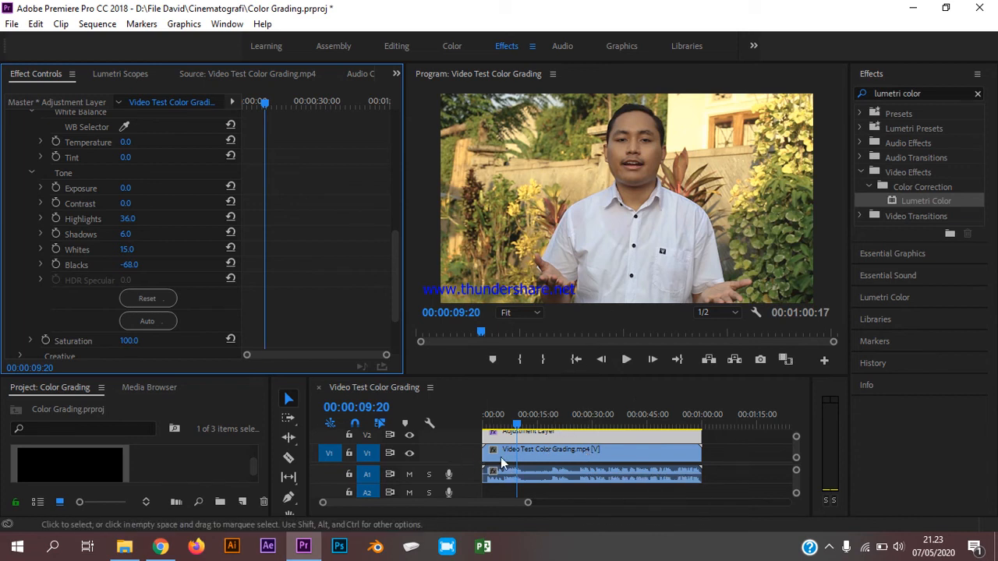
{"action": "left_click", "coordinate": [409, 437]}
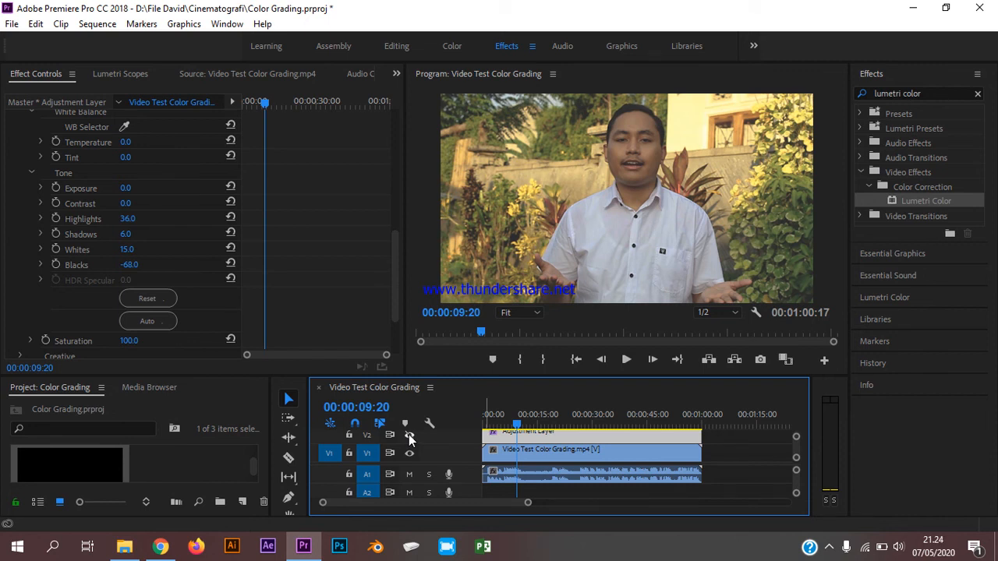
{"action": "left_click", "coordinate": [410, 437]}
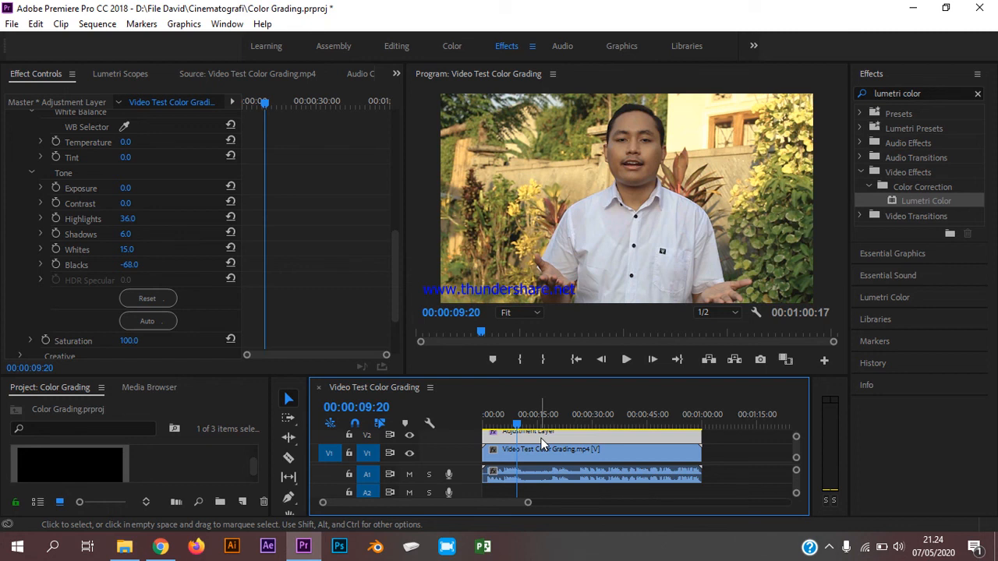
{"action": "left_click", "coordinate": [408, 437]}
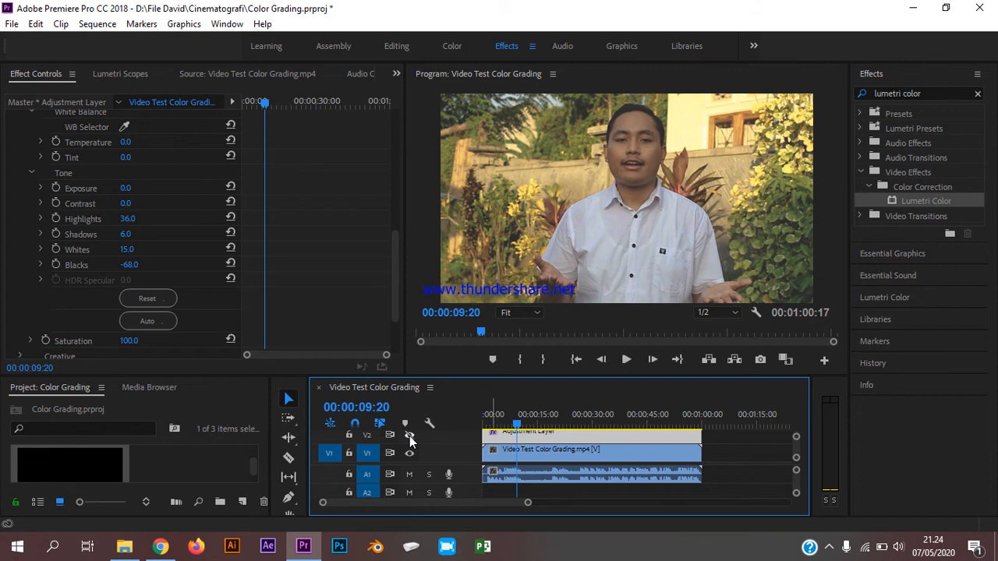
{"action": "left_click", "coordinate": [410, 436]}
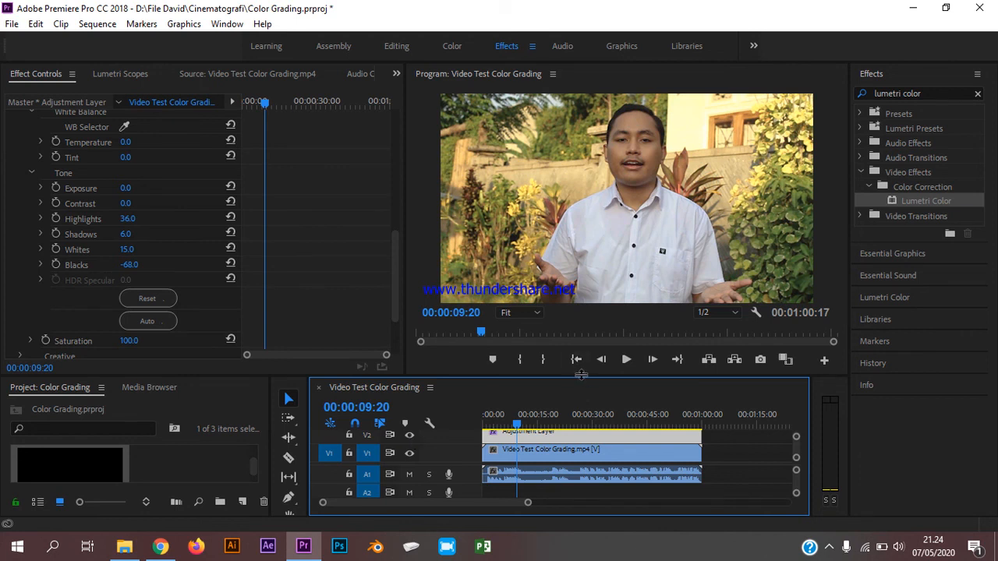
{"action": "left_click_drag", "start_coordinate": [580, 375], "coordinate": [599, 315]}
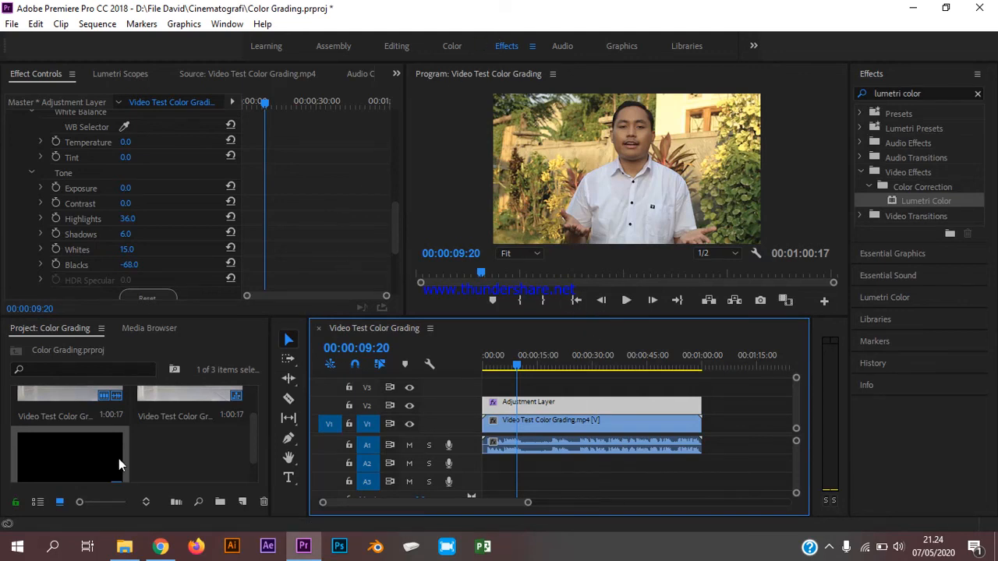
- Select the video clip on V1 and look over the available new item types and the clip's own effect settings
{"action": "left_click", "coordinate": [533, 426]}
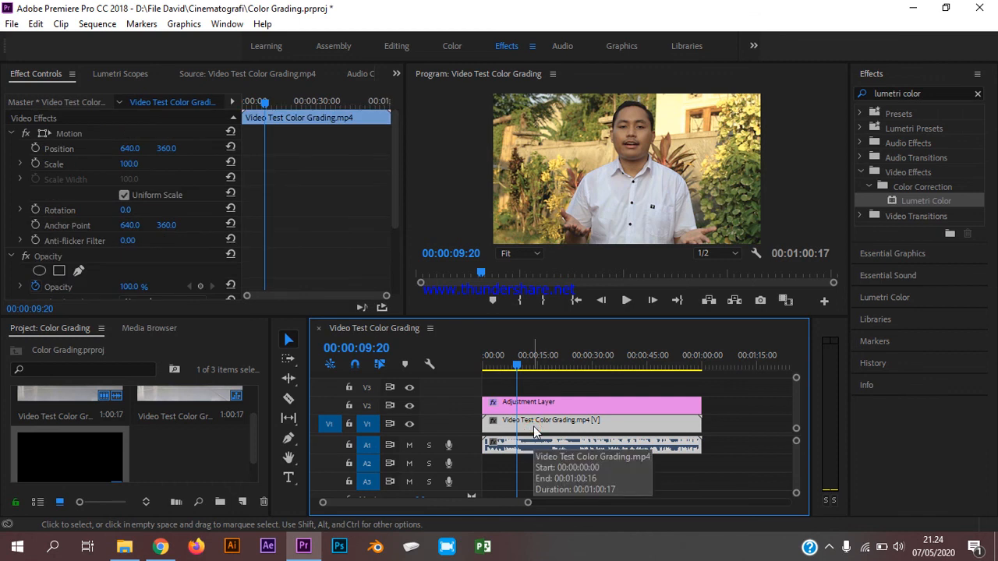
{"action": "left_click", "coordinate": [242, 502]}
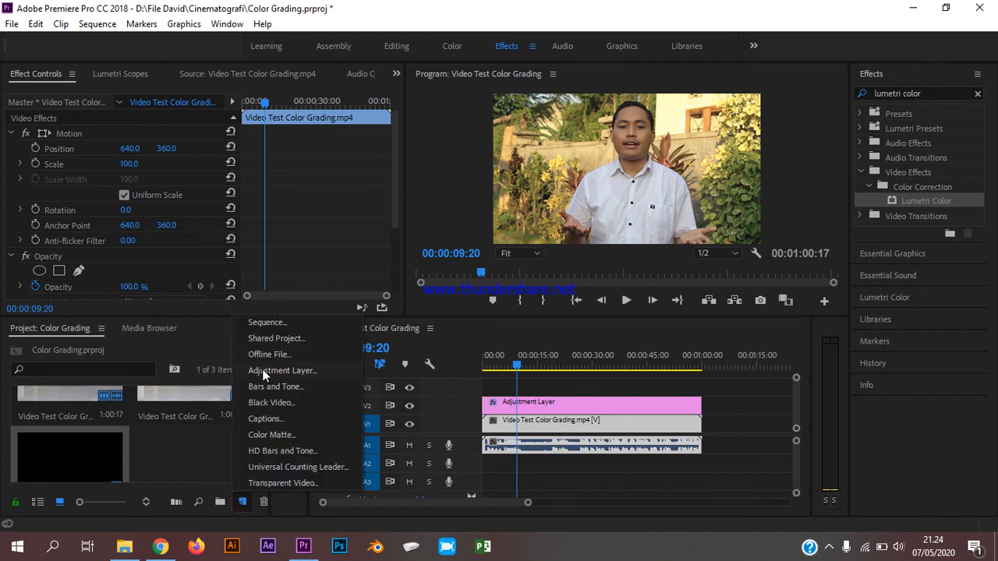
{"action": "left_click", "coordinate": [191, 452]}
{"action": "left_click_drag", "start_coordinate": [106, 456], "coordinate": [551, 412]}
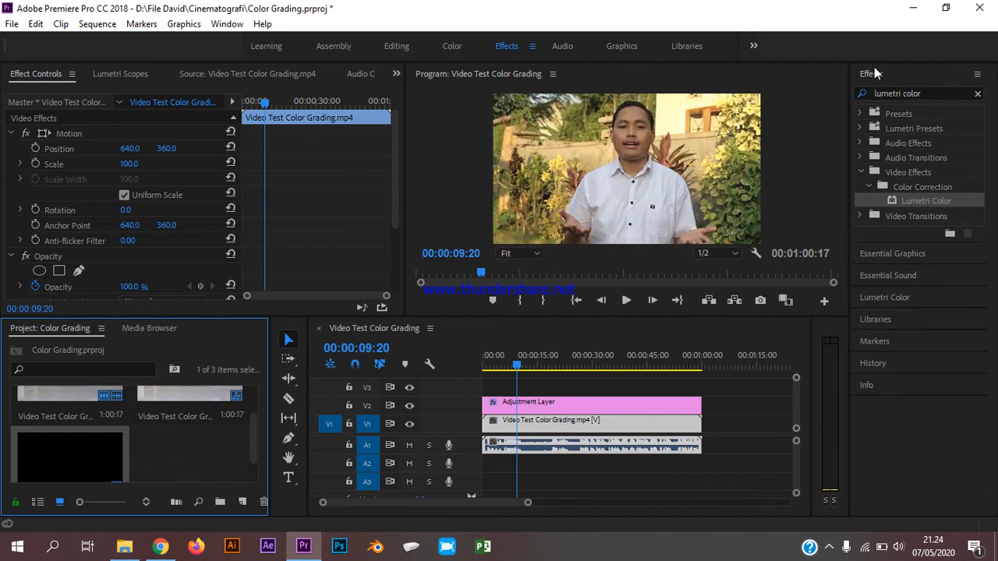
{"action": "left_click_drag", "start_coordinate": [896, 203], "coordinate": [566, 406]}
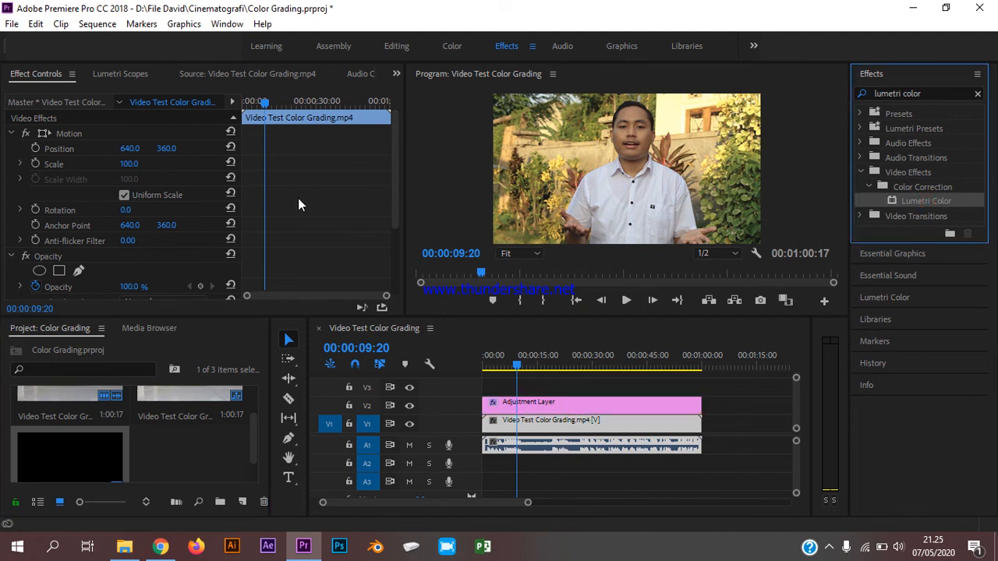
{"action": "left_click", "coordinate": [179, 85]}
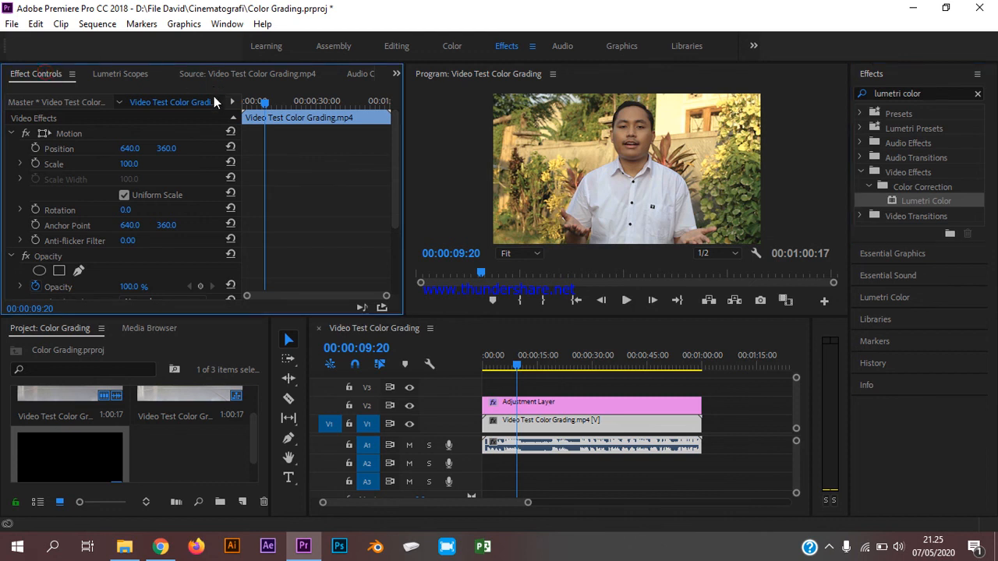
{"action": "scroll", "coordinate": [336, 209], "scroll_direction": "down", "scroll_amount": 5}
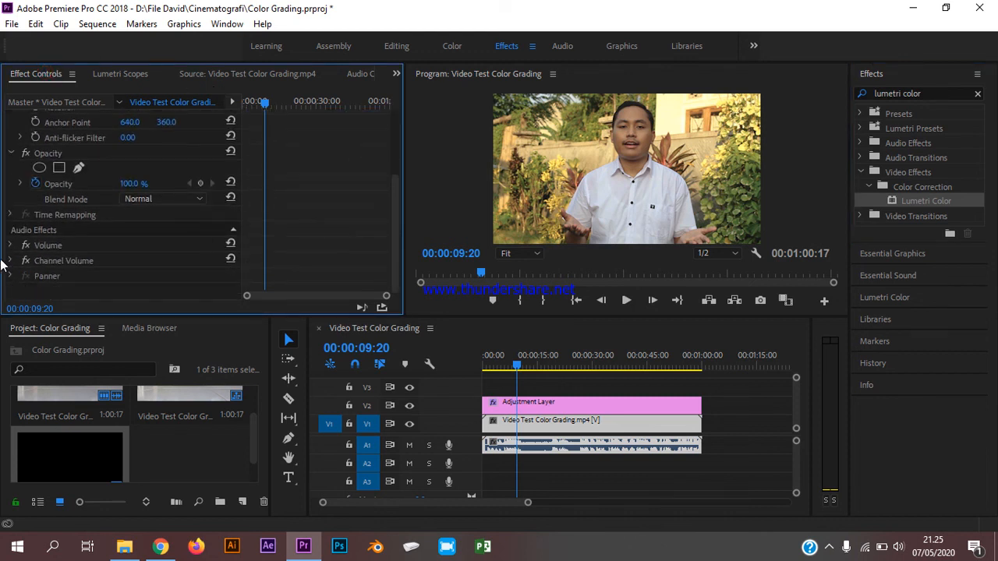
{"action": "scroll", "coordinate": [294, 194], "scroll_direction": "up", "scroll_amount": 5}
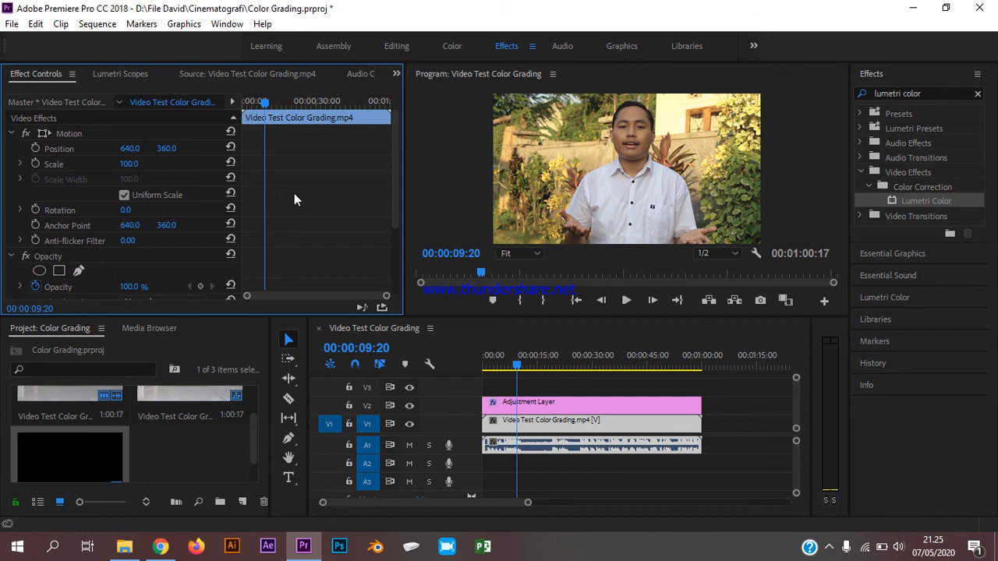
- Review the Basic Correction white balance and tone values of the adjustment layer's Lumetri Color effect, and collapse that section
{"action": "left_click", "coordinate": [574, 401]}
{"action": "scroll", "coordinate": [320, 182], "scroll_direction": "down", "scroll_amount": 3}
{"action": "scroll", "coordinate": [319, 182], "scroll_direction": "down", "scroll_amount": 3}
{"action": "scroll", "coordinate": [316, 188], "scroll_direction": "up", "scroll_amount": 1}
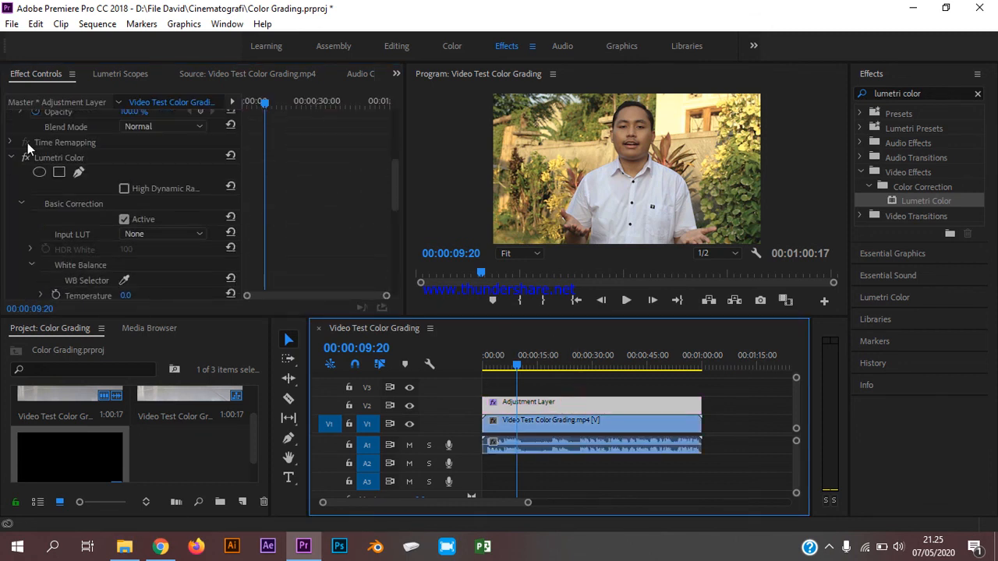
{"action": "left_click", "coordinate": [21, 204]}
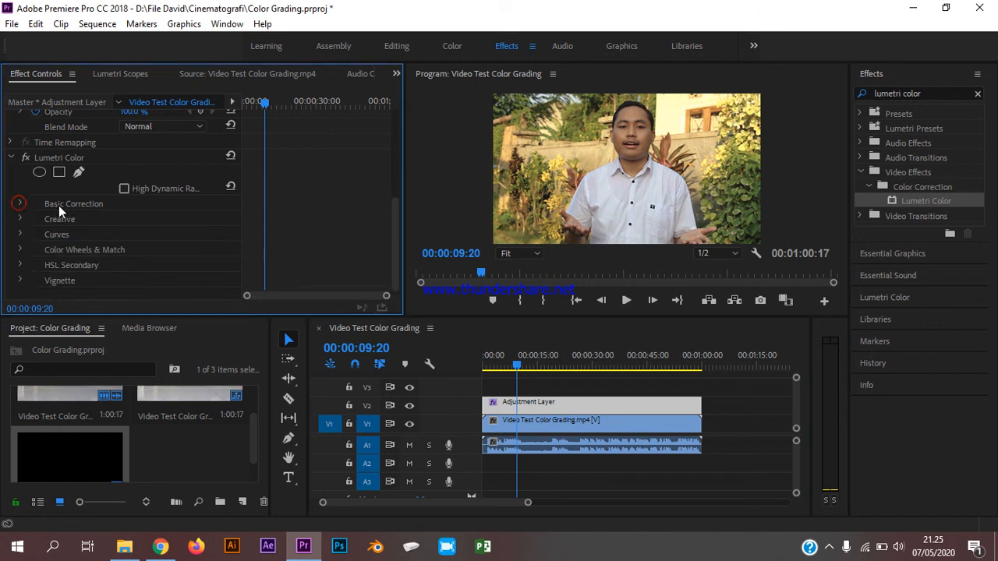
{"action": "left_click", "coordinate": [21, 204]}
{"action": "scroll", "coordinate": [343, 234], "scroll_direction": "down", "scroll_amount": 3}
{"action": "scroll", "coordinate": [346, 238], "scroll_direction": "down", "scroll_amount": 2}
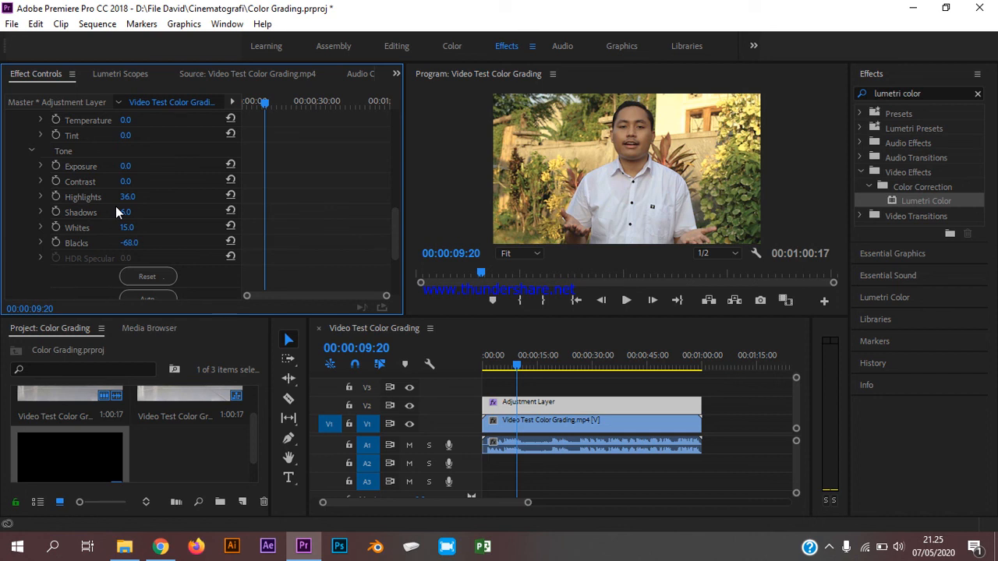
{"action": "scroll", "coordinate": [325, 204], "scroll_direction": "up", "scroll_amount": 4}
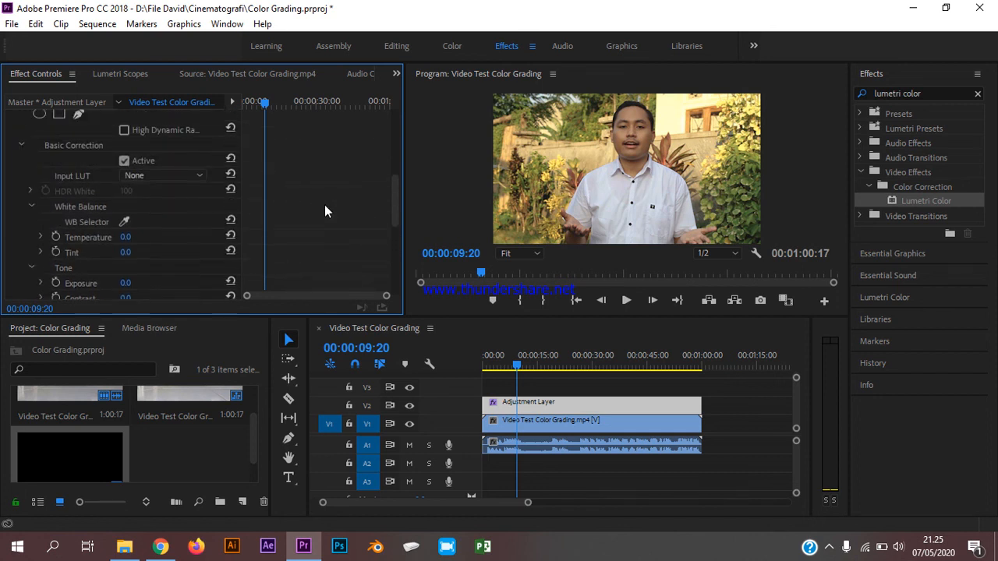
{"action": "scroll", "coordinate": [324, 204], "scroll_direction": "up", "scroll_amount": 1}
{"action": "left_click", "coordinate": [23, 174]}
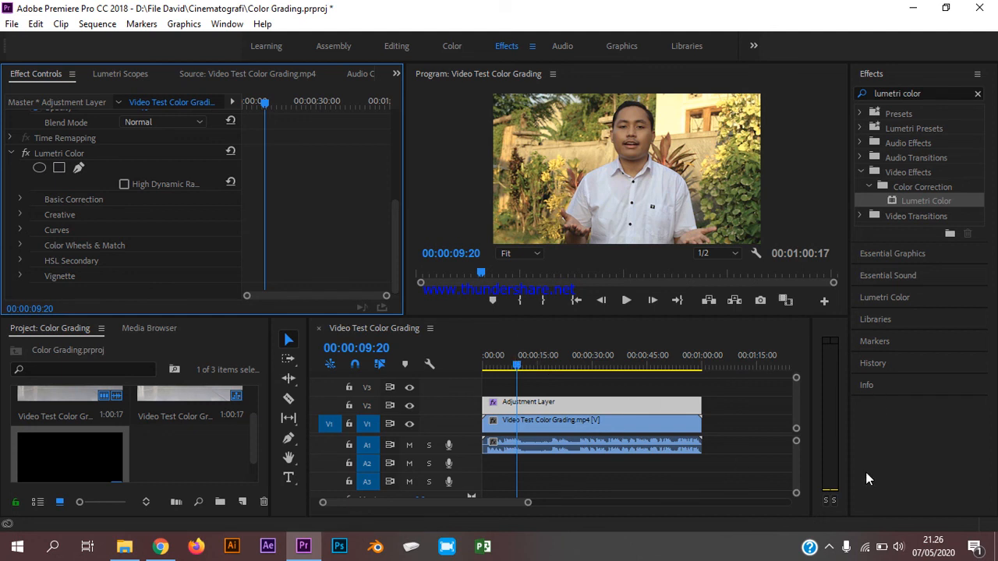
{"action": "left_click", "coordinate": [829, 544]}
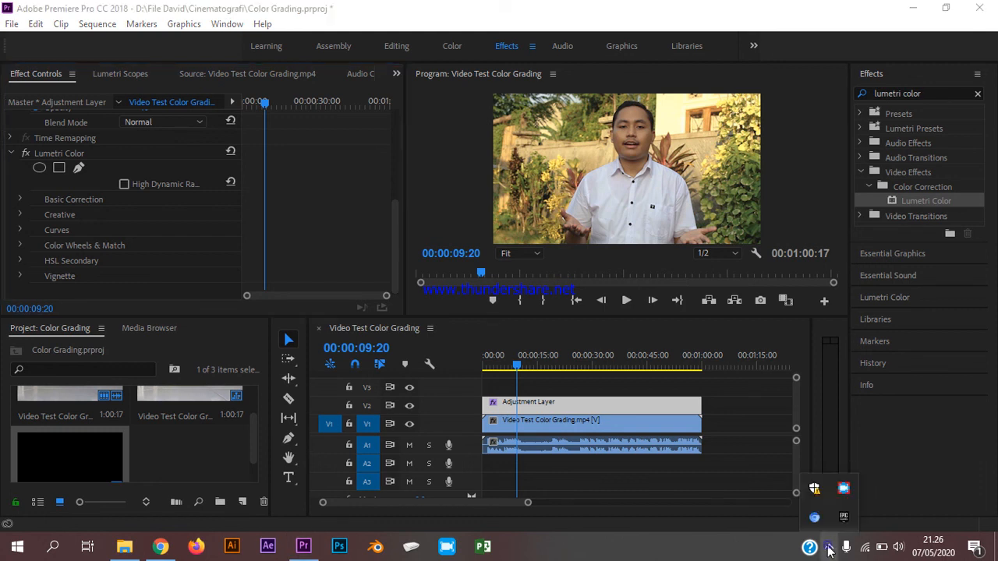